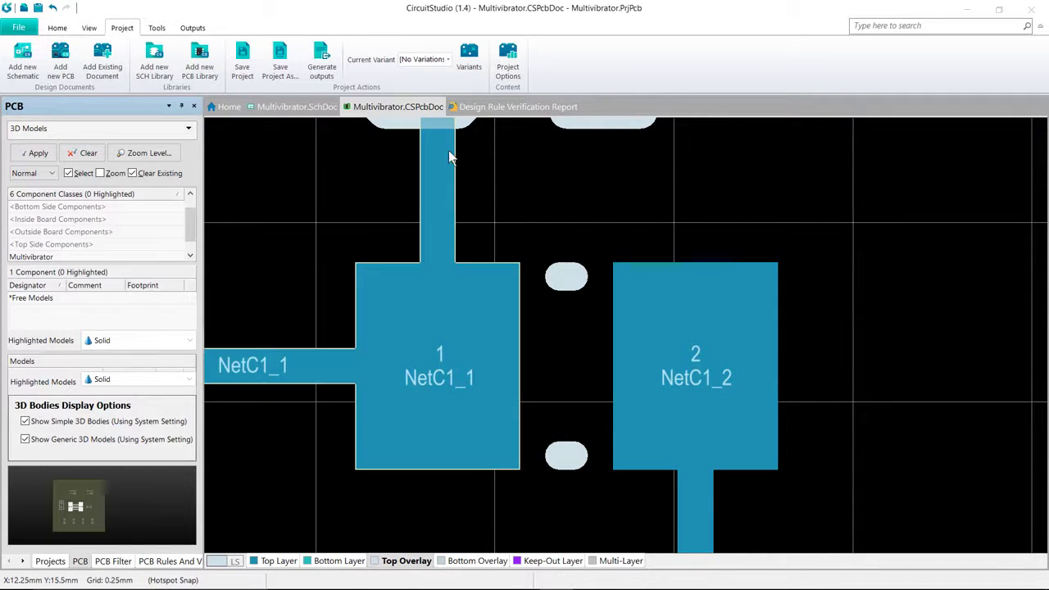
# Step: Open the Generate output files window listing the Multivibrator project outputs
pyautogui.click(322, 63)
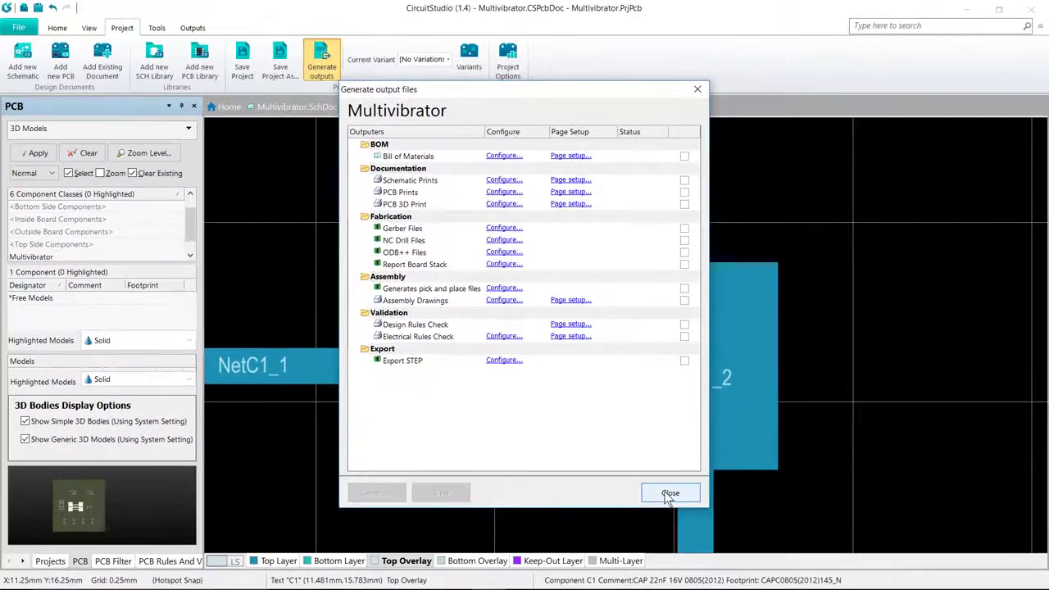
# Step: Close the output window, show the Outputs commands, and switch between schematic and PCB, ending on Multivibrator.CSPcbDoc
pyautogui.click(728, 566)
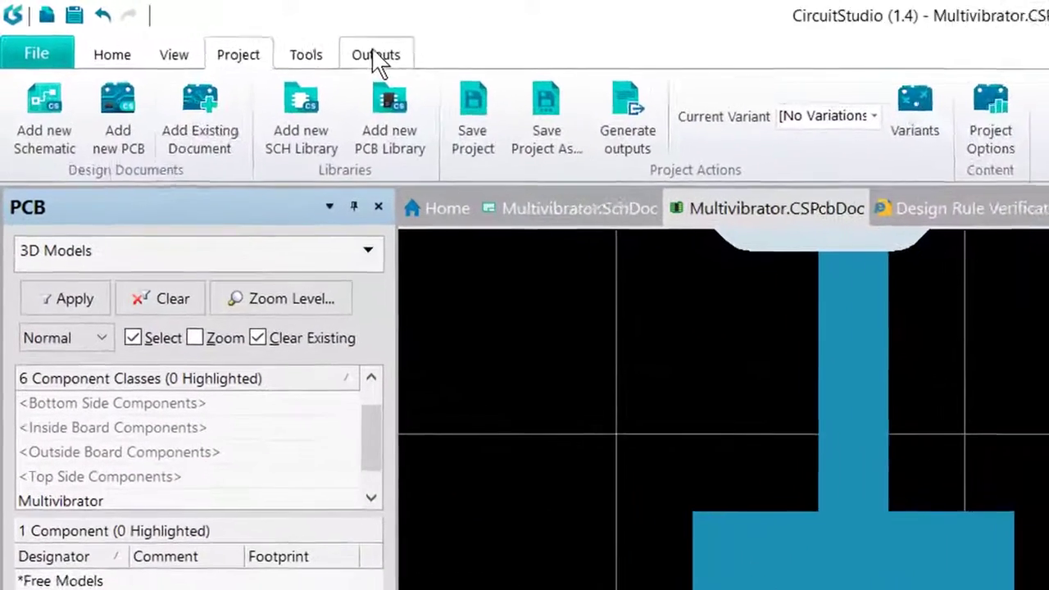
pyautogui.click(193, 29)
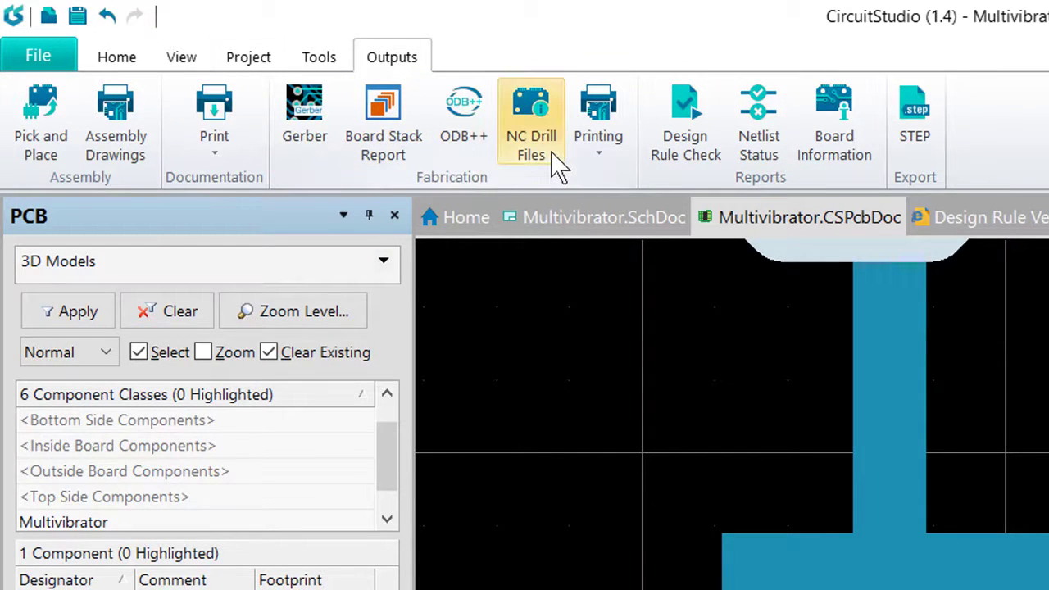
pyautogui.click(628, 218)
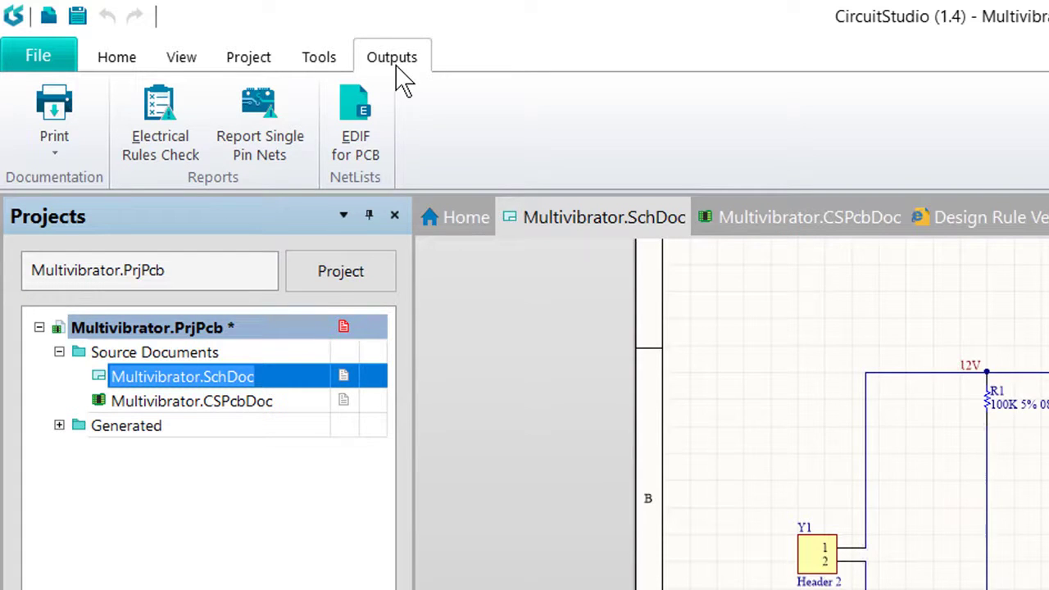
pyautogui.click(783, 220)
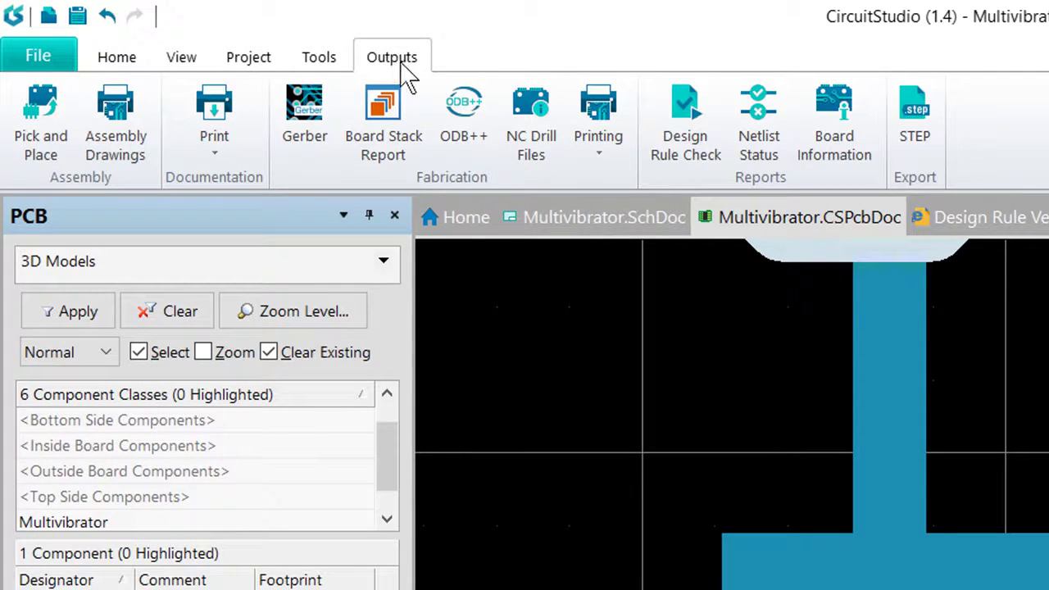
pyautogui.click(605, 219)
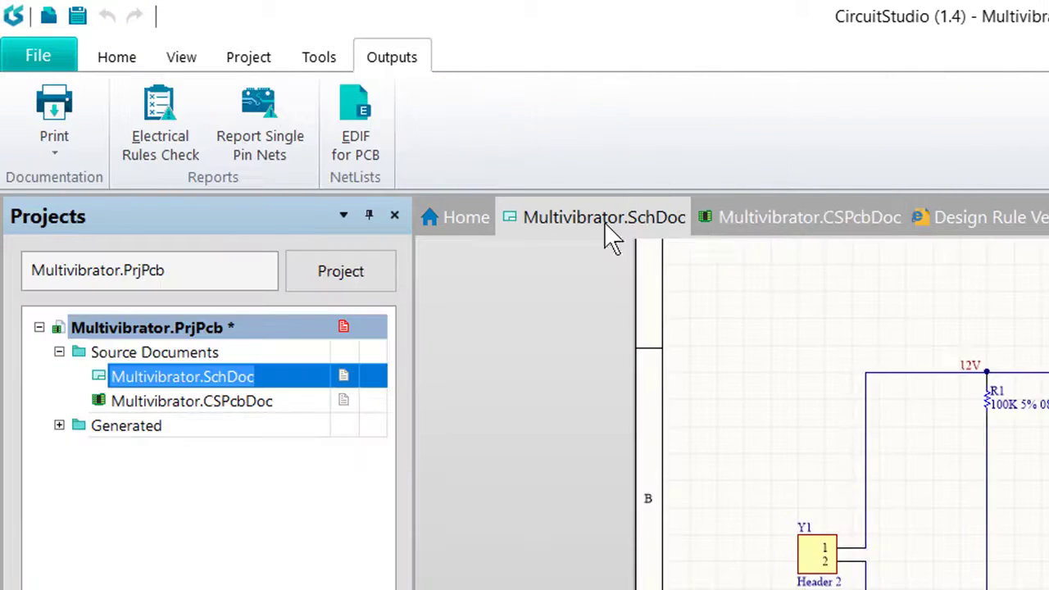
pyautogui.click(741, 215)
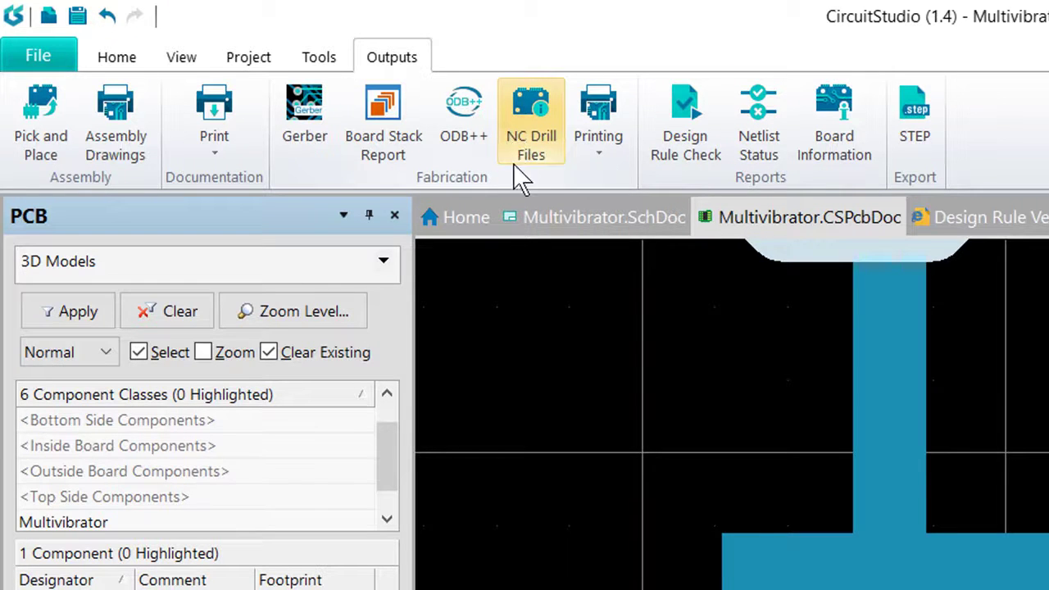
# Step: Review the Output Path in Project Options' Options tab, then cancel without changes
pyautogui.click(264, 58)
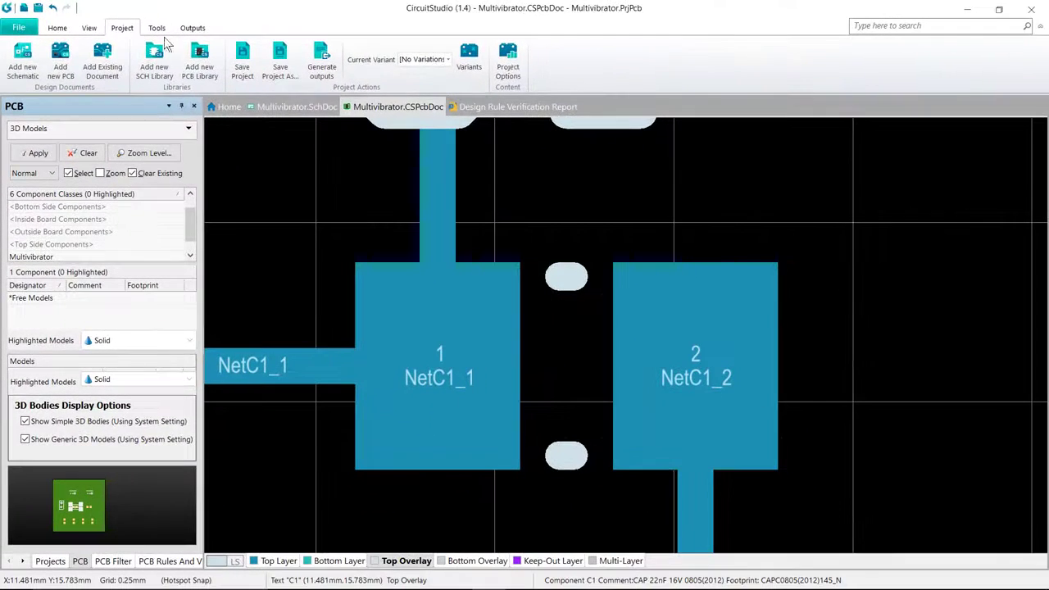
pyautogui.click(509, 65)
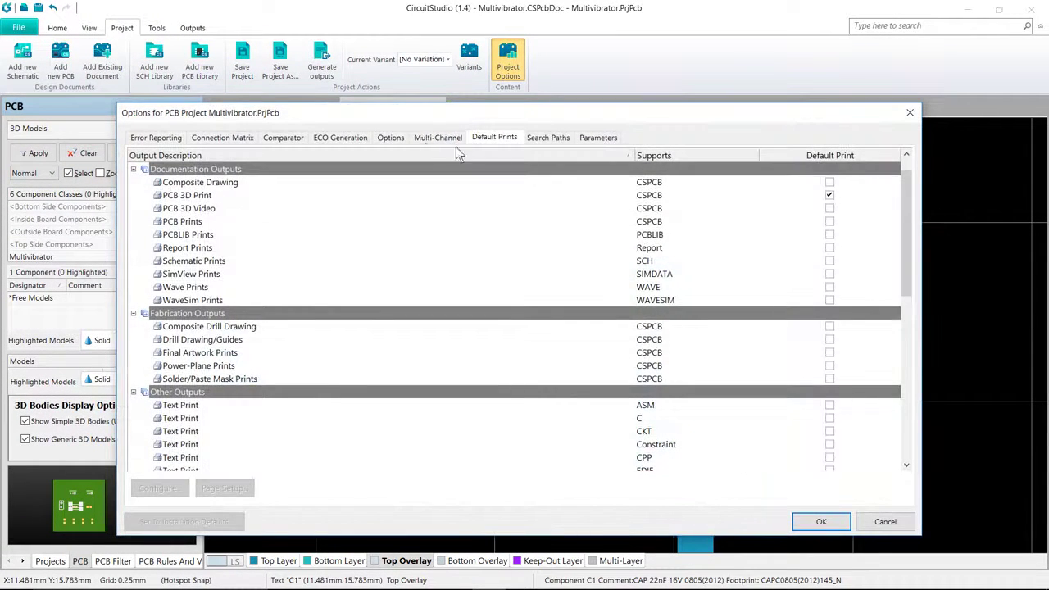
pyautogui.click(396, 139)
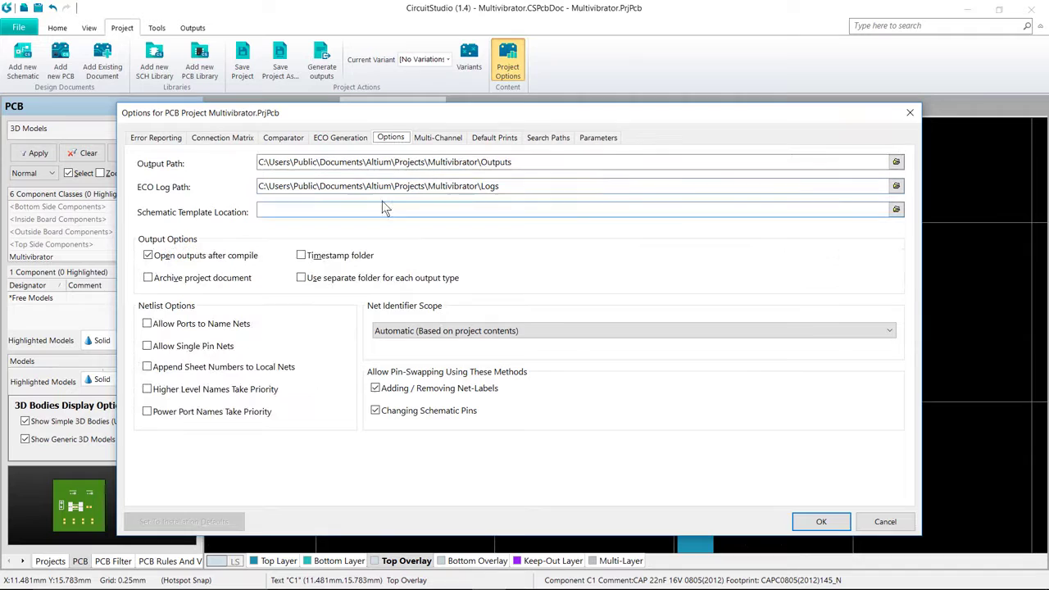
pyautogui.moveTo(534, 162); pyautogui.dragTo(200, 163)
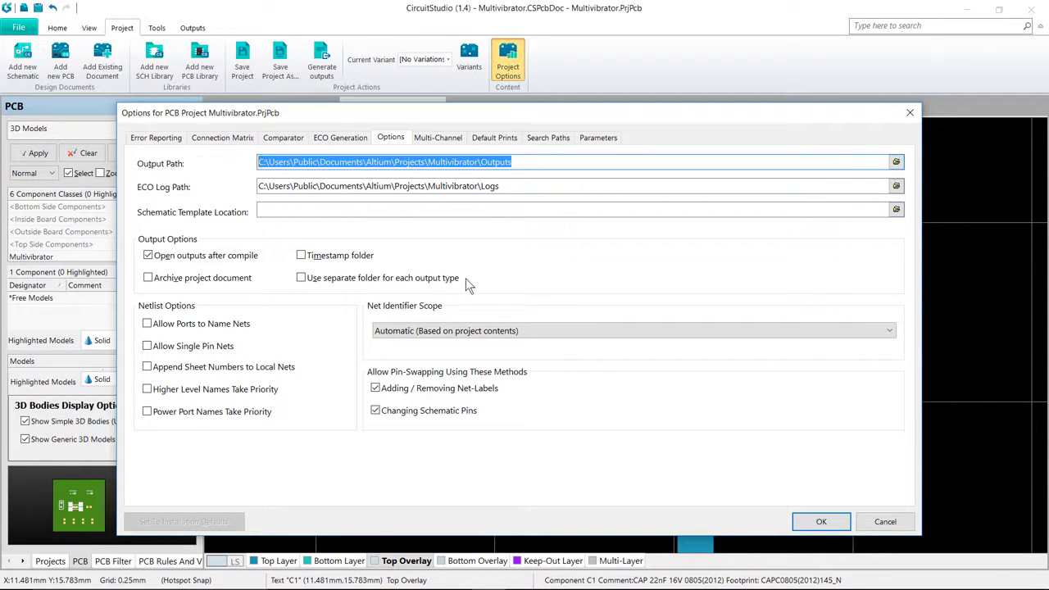
pyautogui.click(883, 523)
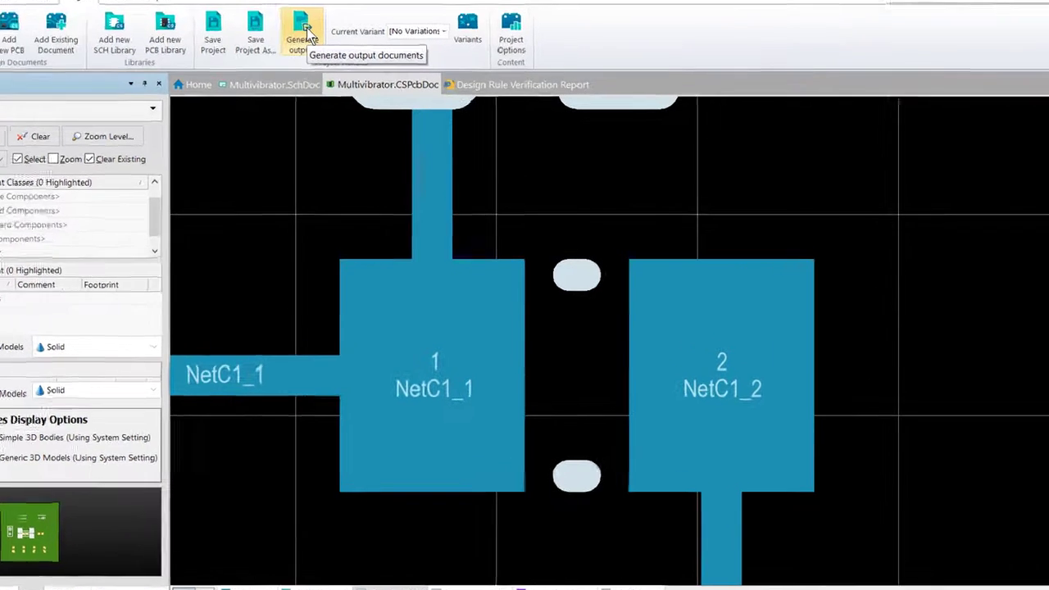
# Step: Open, close, and reopen the Generate output files window for Multivibrator
pyautogui.click(323, 62)
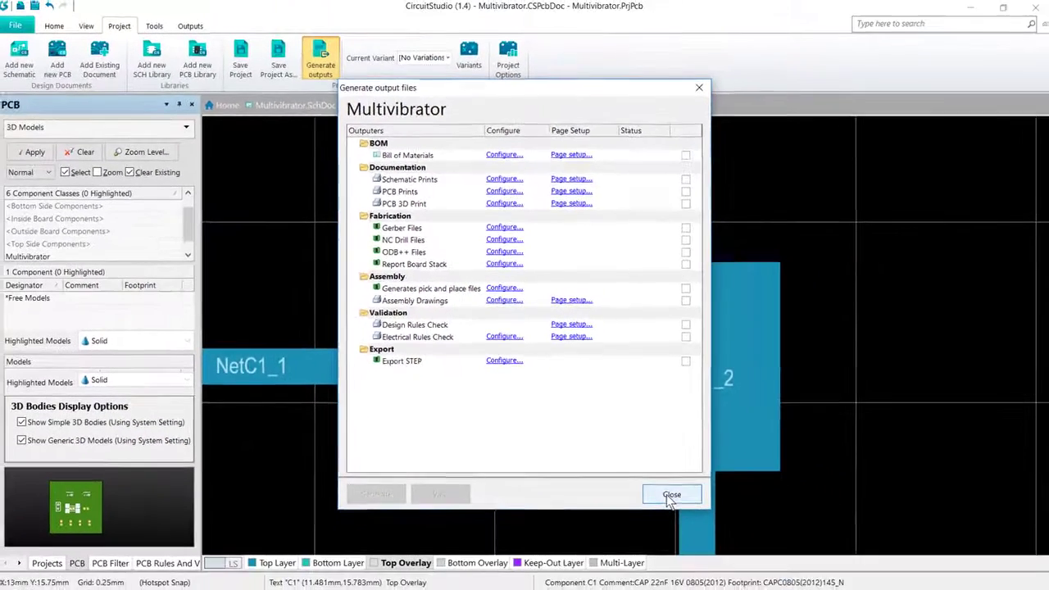
pyautogui.click(671, 495)
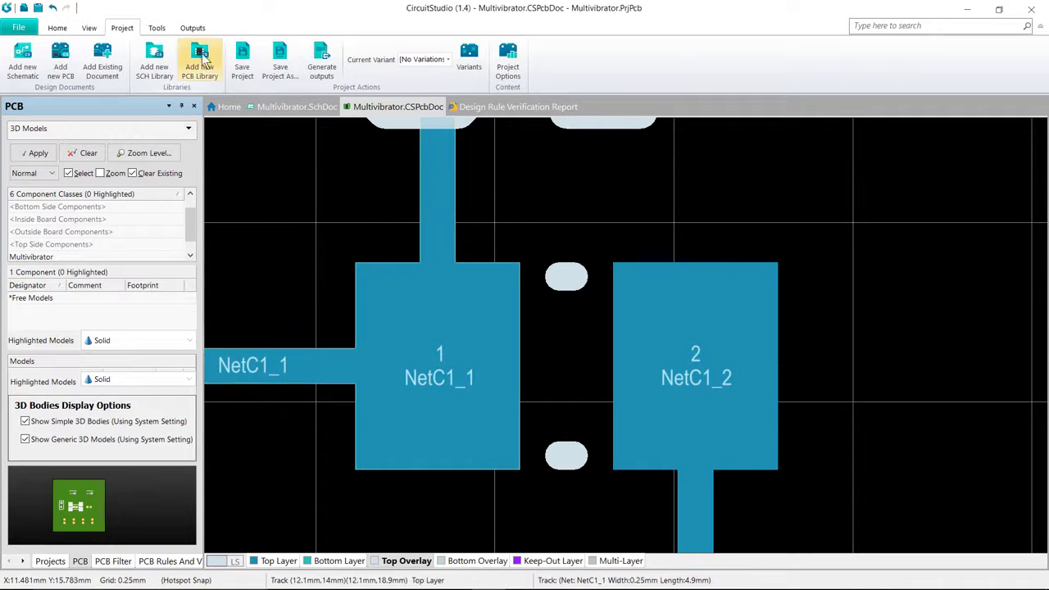
pyautogui.click(322, 62)
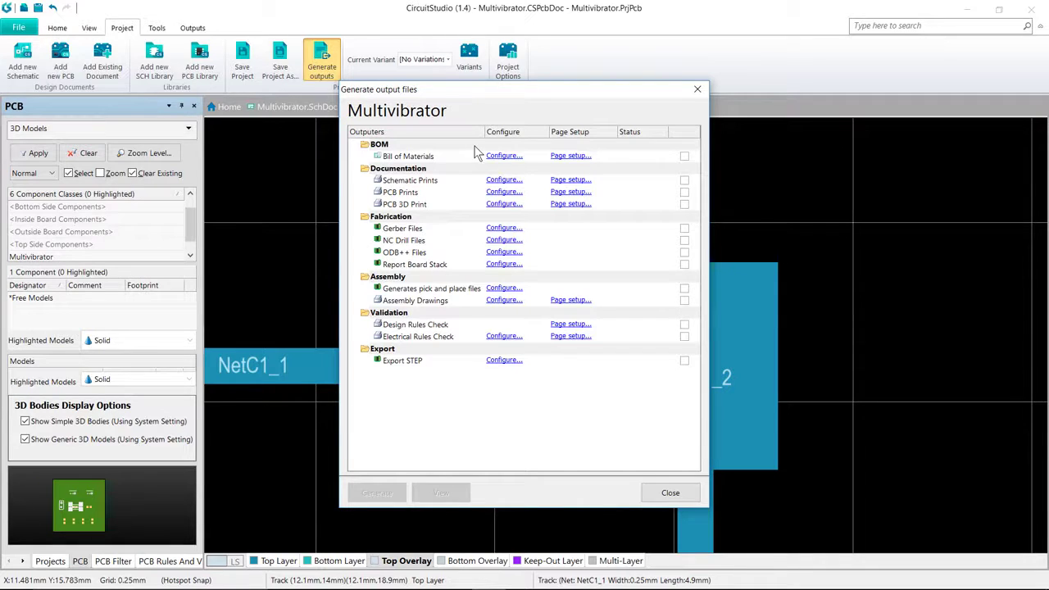
# Step: Close the output window and expand Generated > Documents in the Projects panel
pyautogui.click(697, 89)
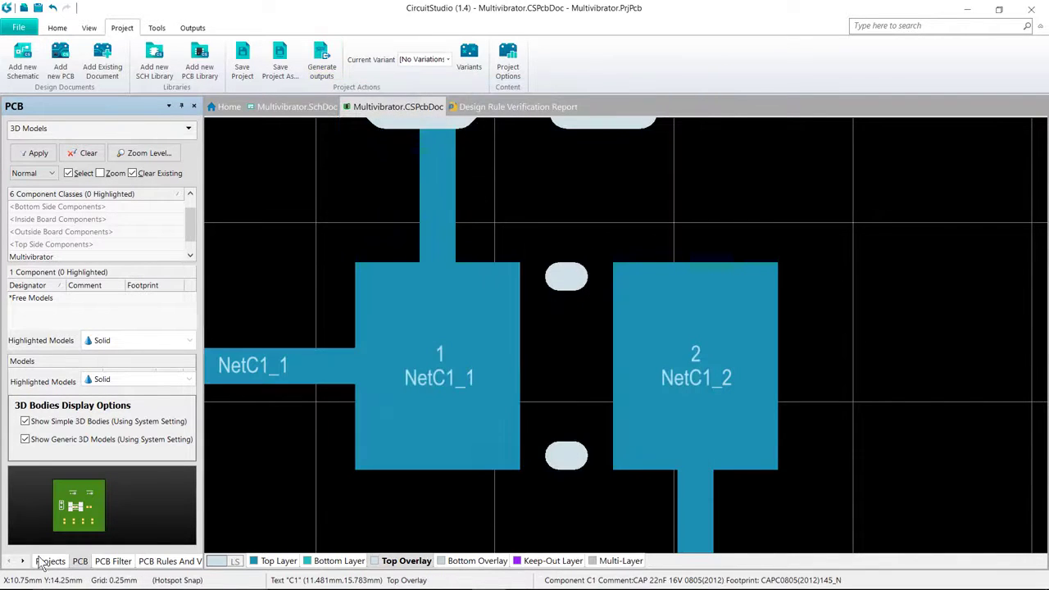
pyautogui.click(45, 561)
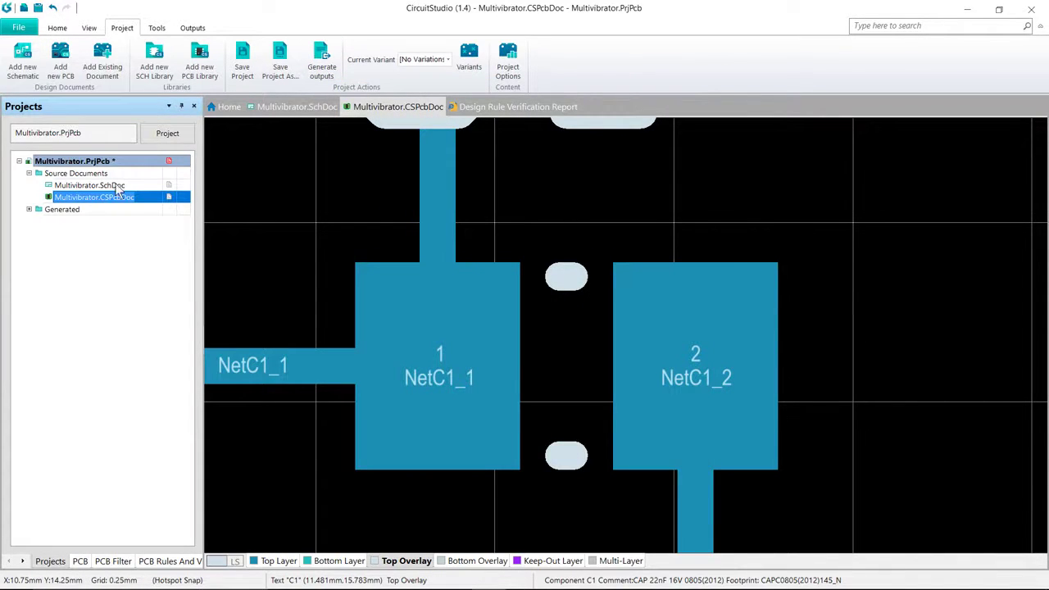
pyautogui.click(30, 210)
pyautogui.click(38, 221)
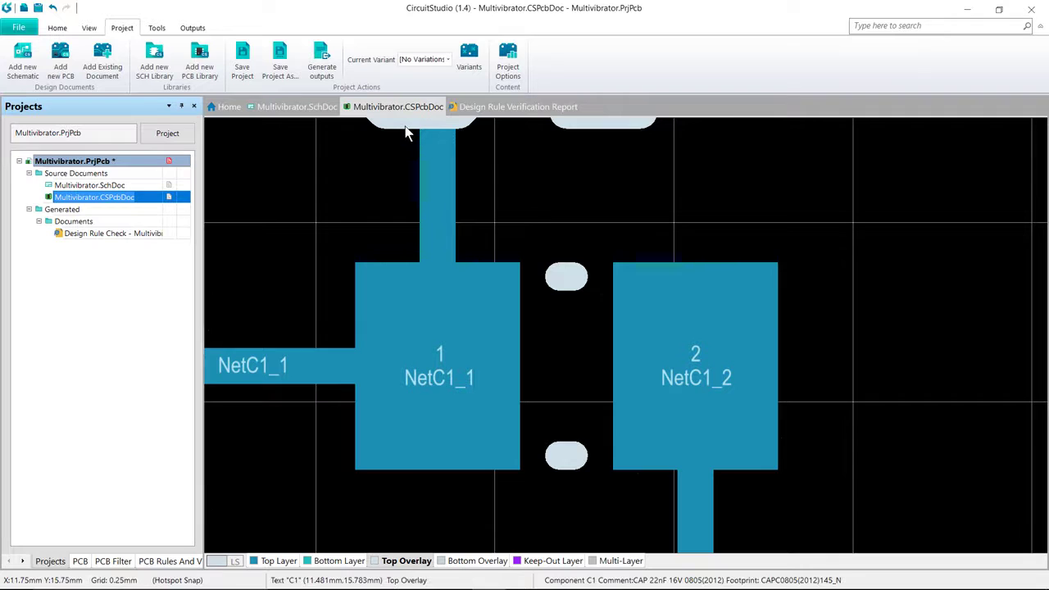
# Step: Reopen the output list and tick Gerber Files and Bill of Materials
pyautogui.click(324, 65)
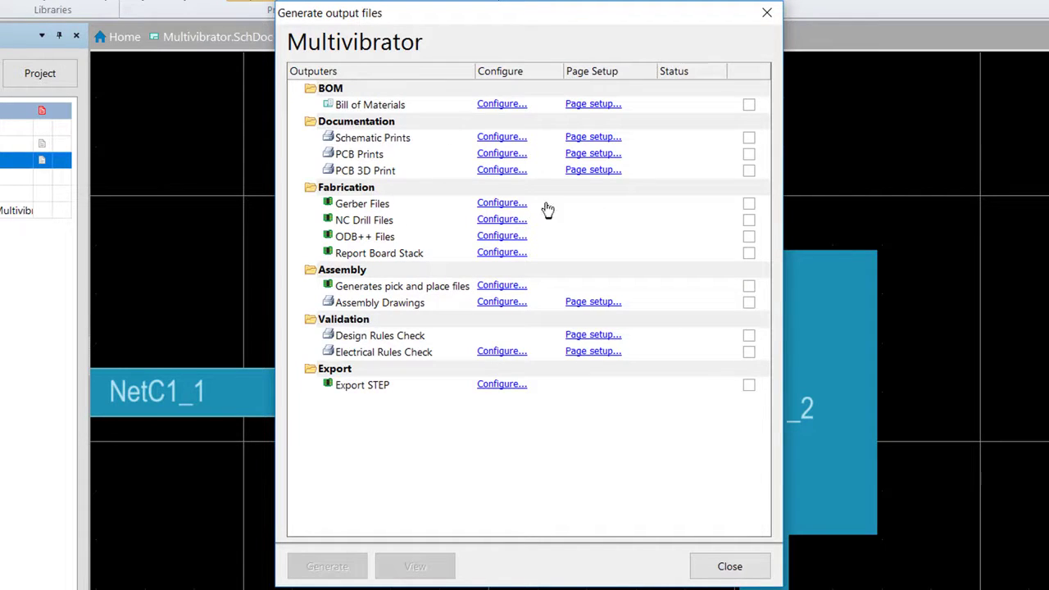
pyautogui.click(747, 204)
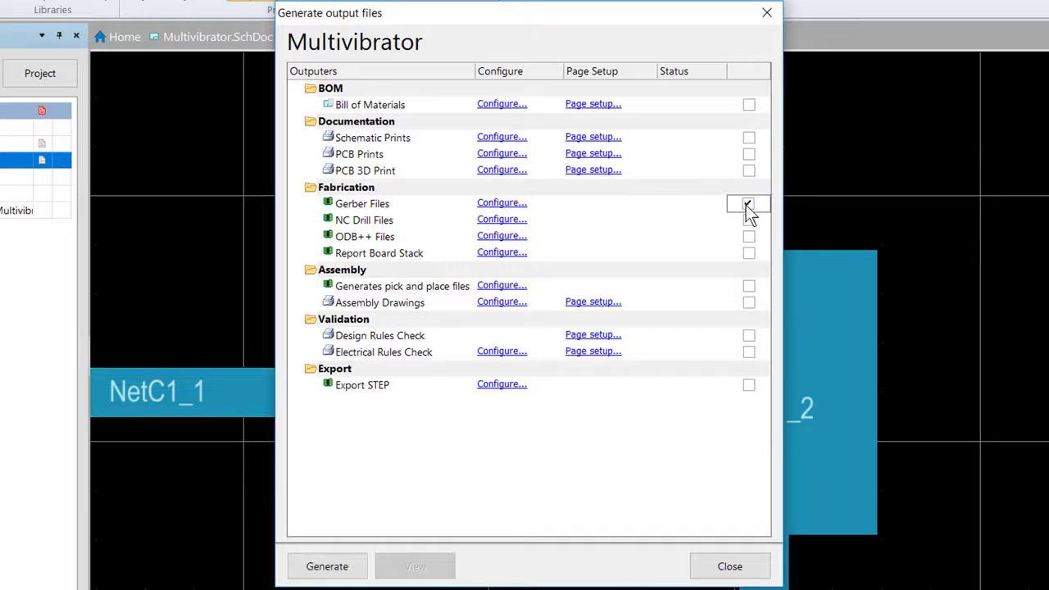
pyautogui.click(749, 105)
# Step: Configure Gerber Files with Millimeters units in 4:4 format and view the Layers settings
pyautogui.click(489, 205)
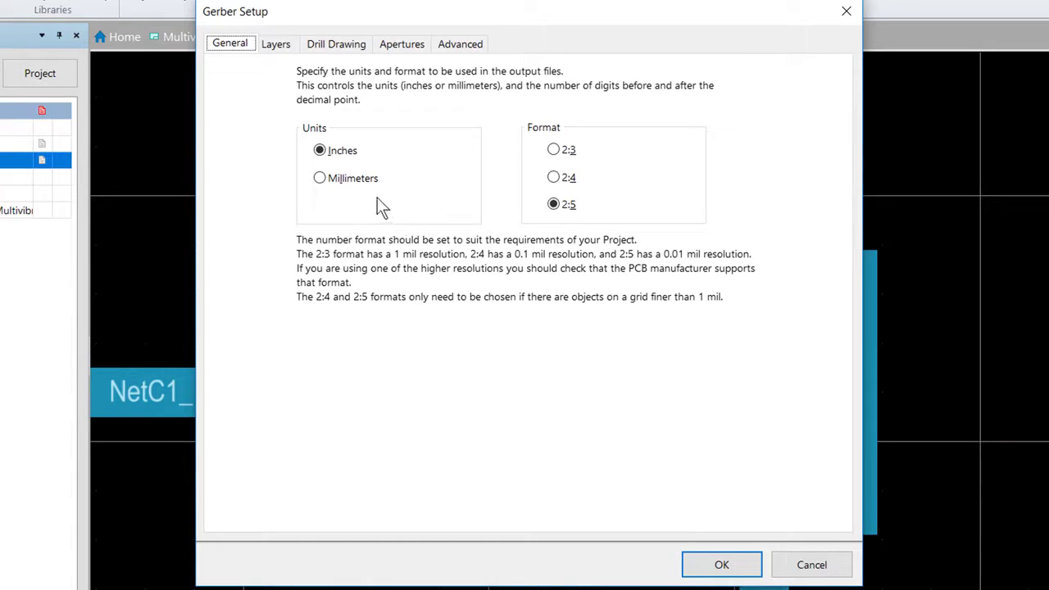
pyautogui.click(320, 179)
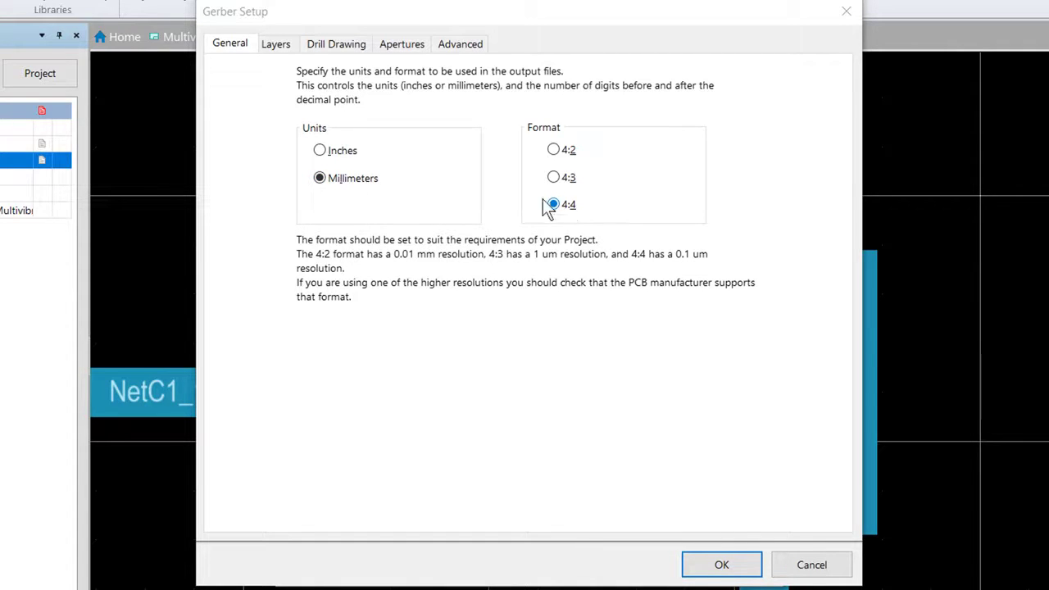
pyautogui.click(276, 44)
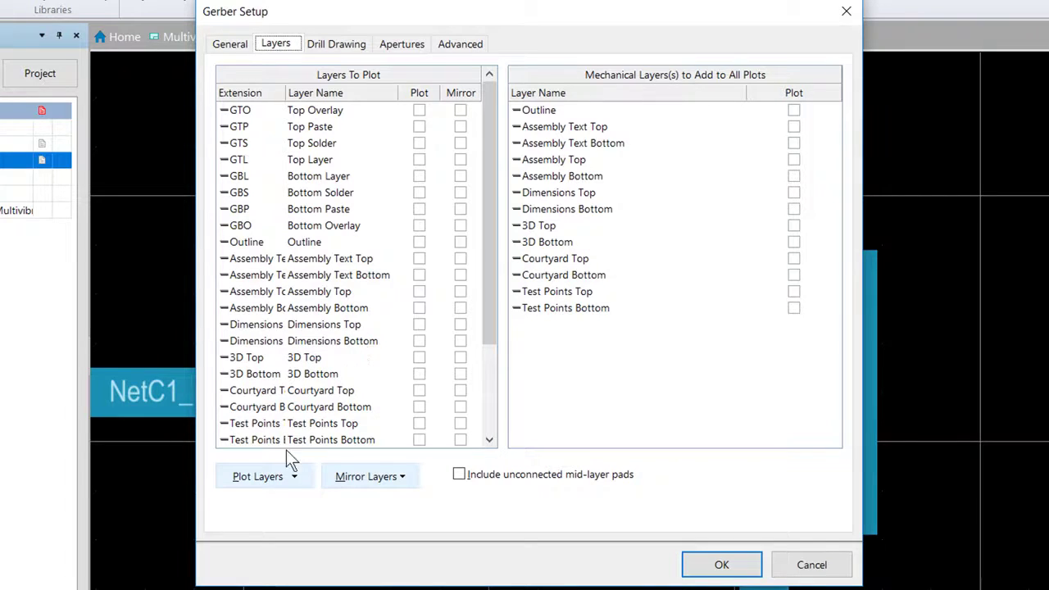
# Step: Plot only used layers, excluding 3D Top, Courtyard Top, Top Pad Master and Bottom Pad Master
pyautogui.click(277, 477)
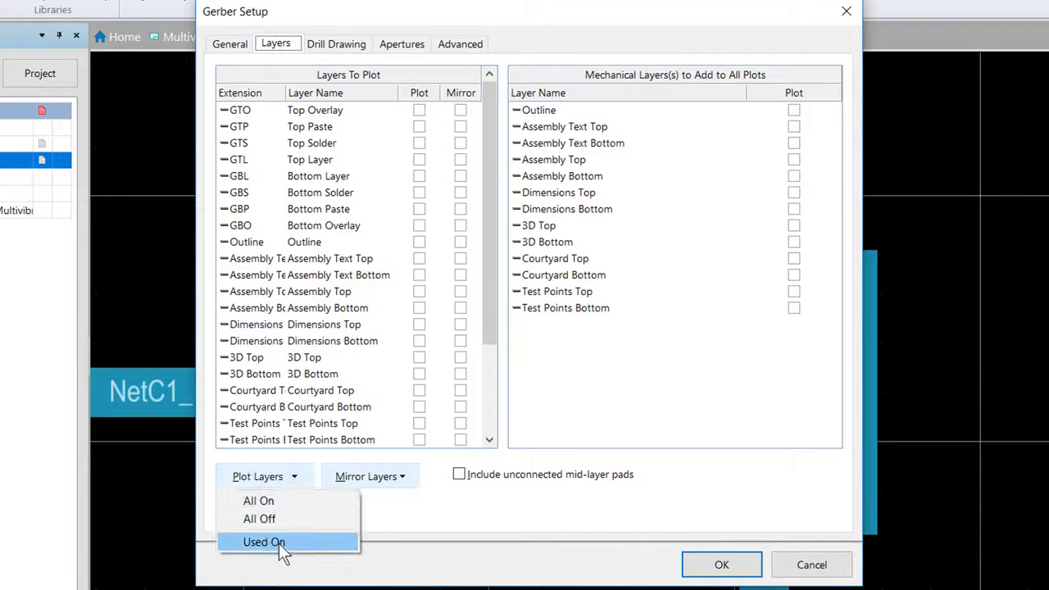
pyautogui.click(280, 543)
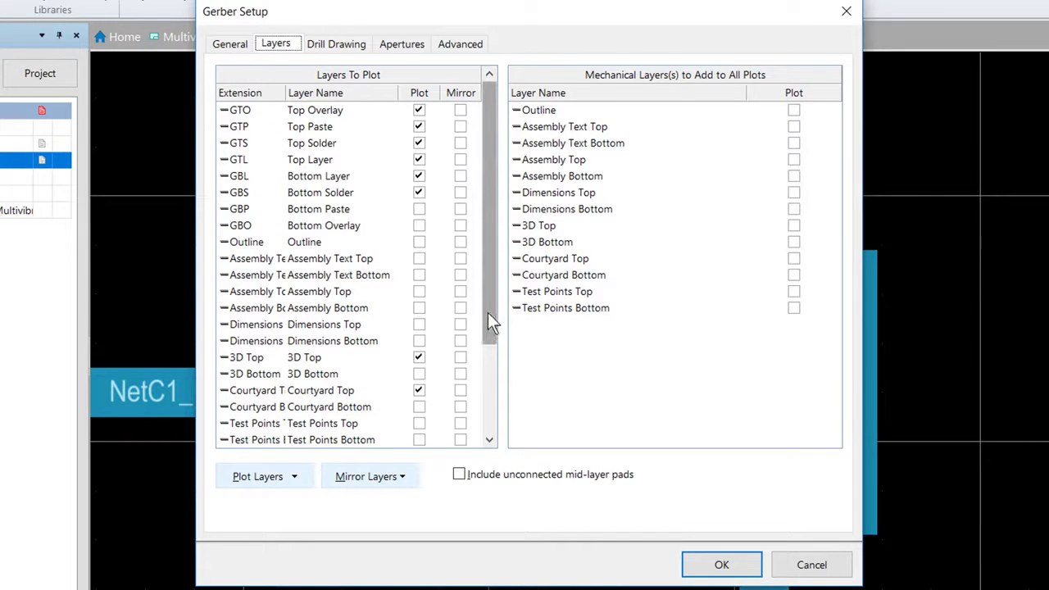
pyautogui.moveTo(489, 312); pyautogui.dragTo(500, 402)
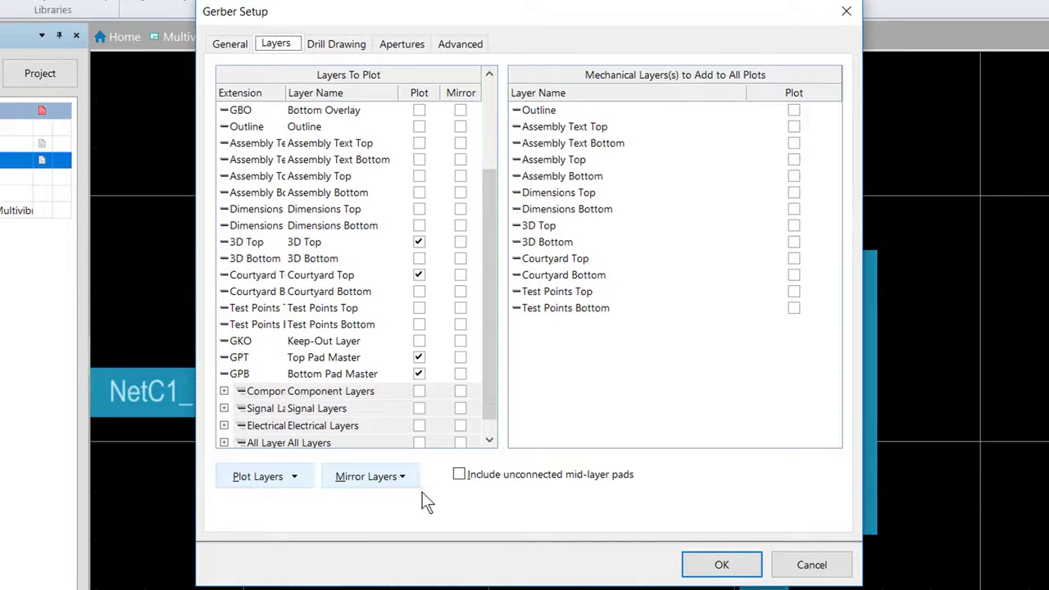
pyautogui.click(419, 244)
pyautogui.click(420, 276)
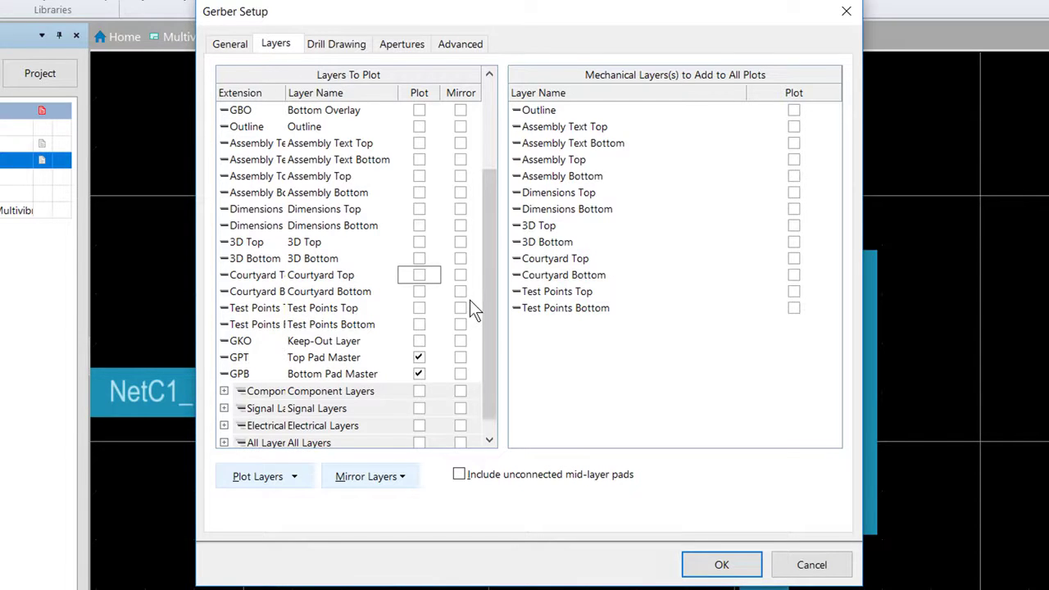
pyautogui.click(419, 357)
pyautogui.click(419, 373)
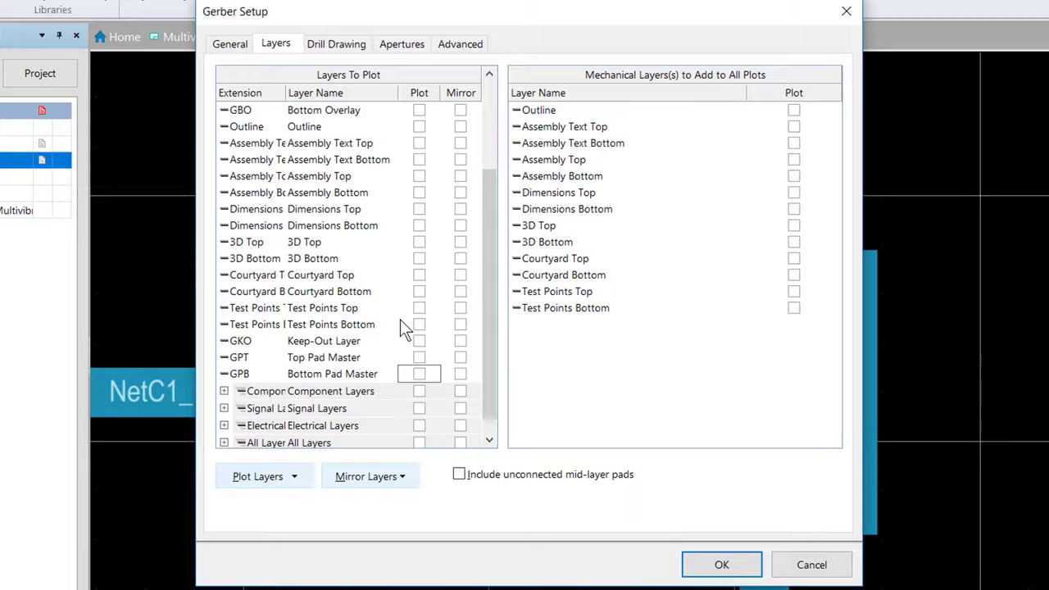
# Step: In the Advanced Gerber options, position the film by reference to relative origin
pyautogui.click(460, 45)
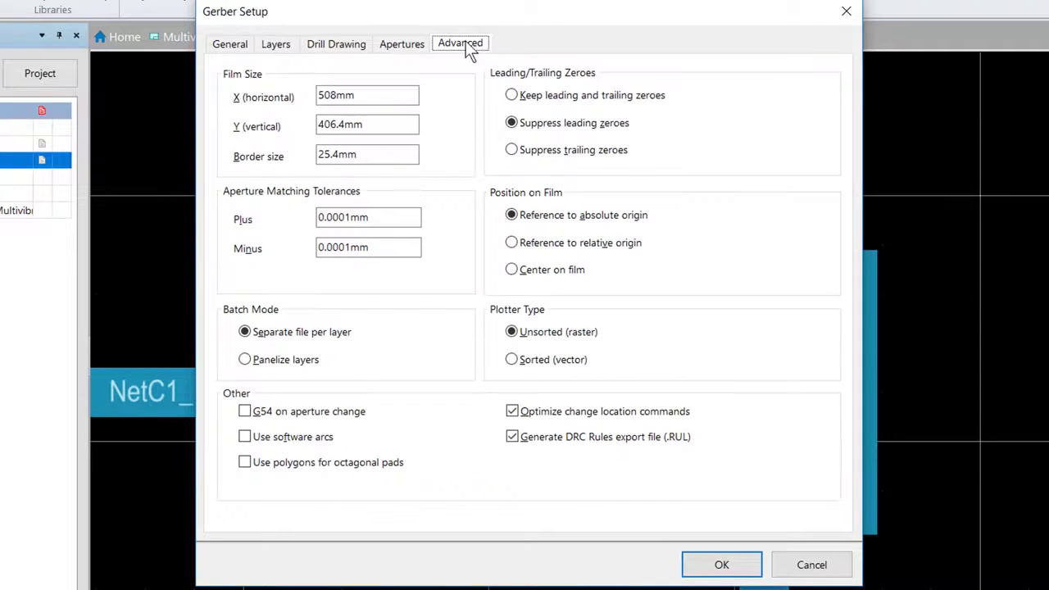
pyautogui.click(520, 244)
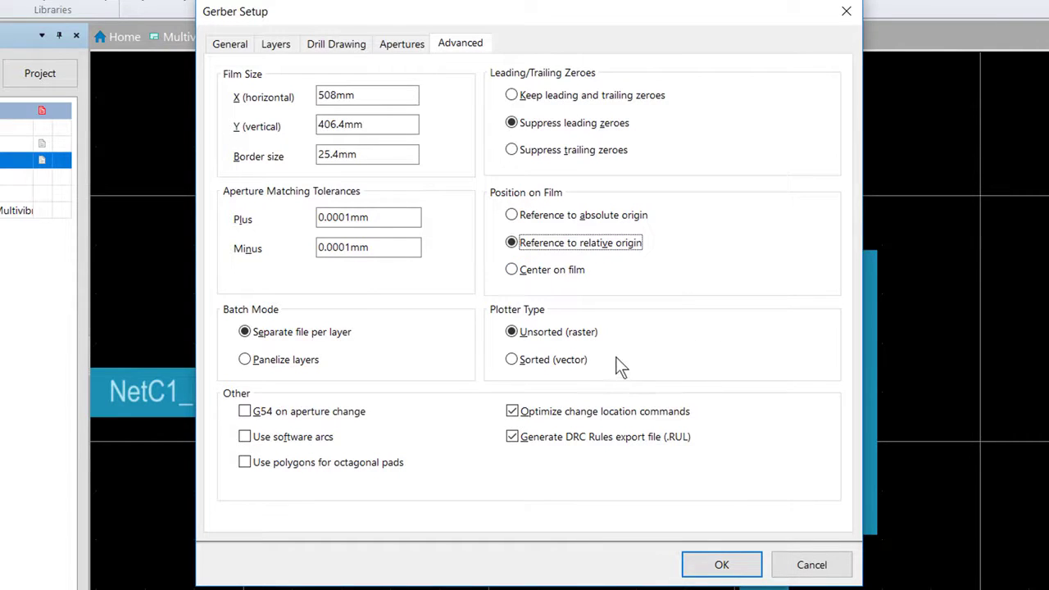
# Step: Accept the Gerber setup and select the Bill of Materials output for configuring
pyautogui.click(718, 566)
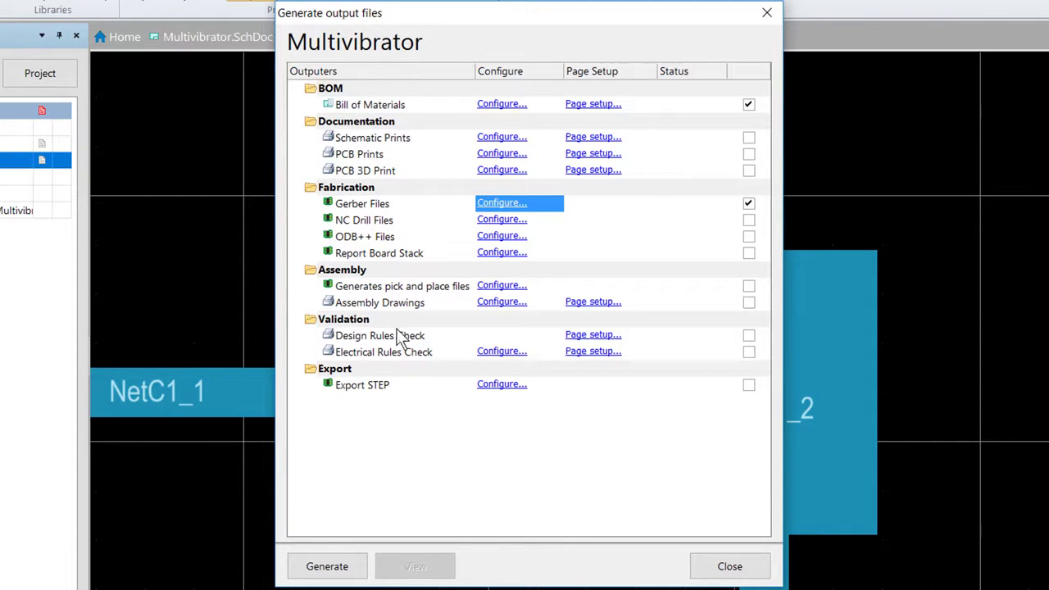
pyautogui.click(500, 108)
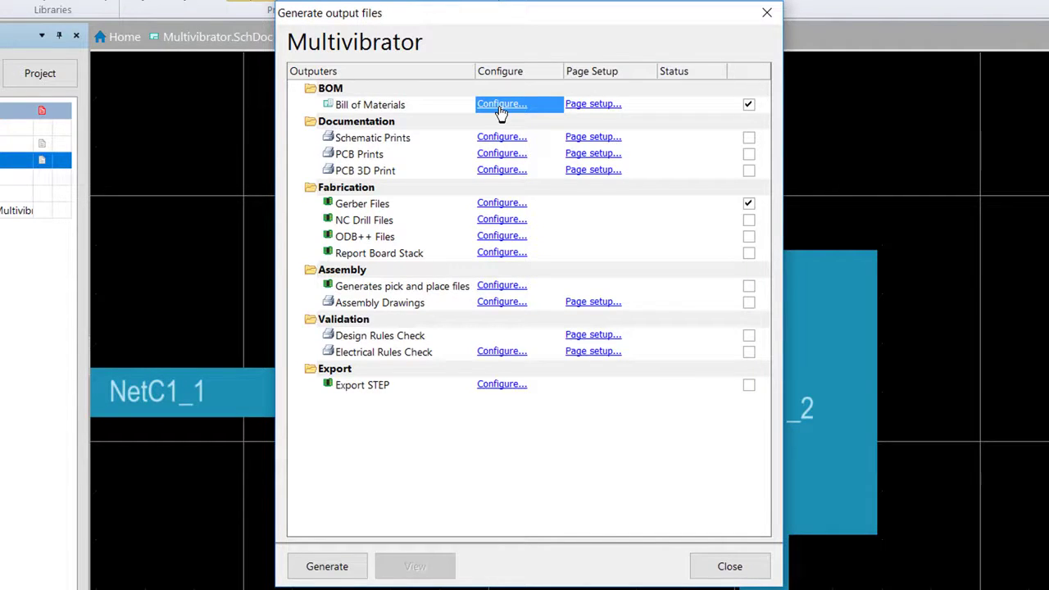
# Step: Remove Footprint and Comment BOM grouping so each part lists individually, and move Description before Comment
pyautogui.click(502, 106)
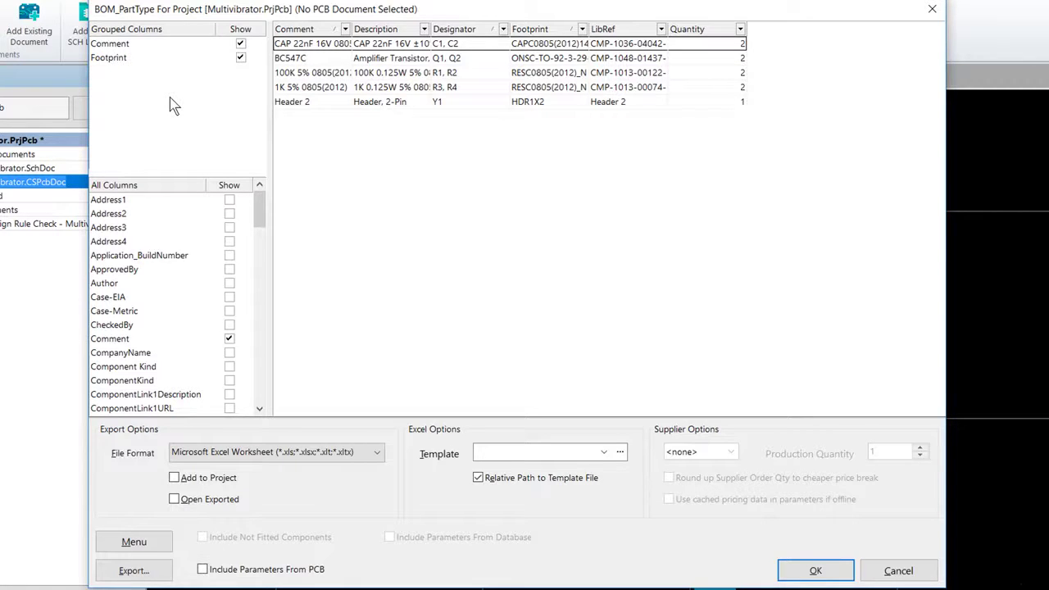
pyautogui.click(117, 60)
pyautogui.moveTo(117, 60); pyautogui.dragTo(129, 73)
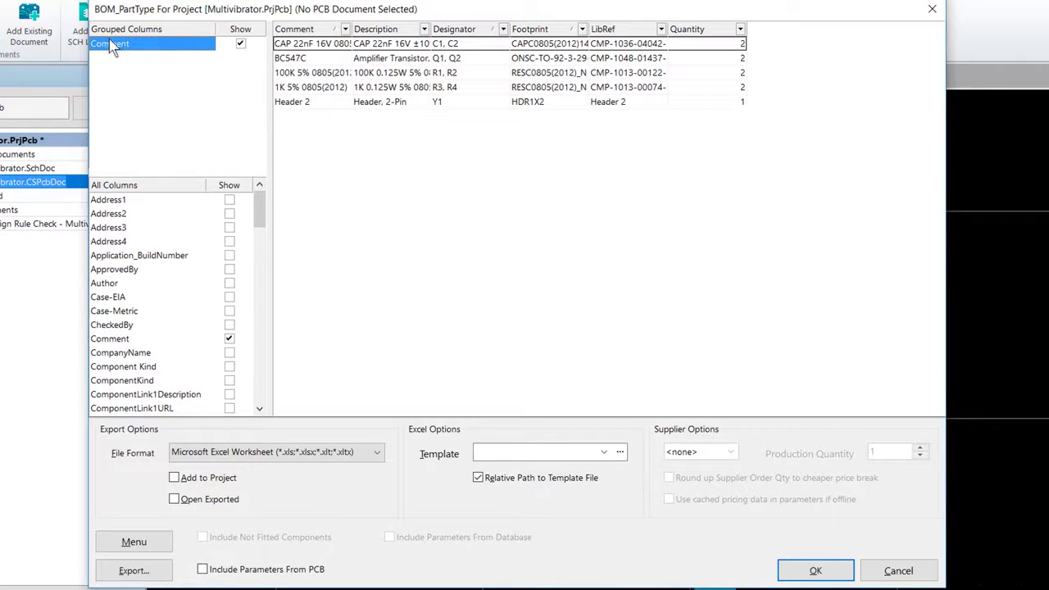
pyautogui.moveTo(114, 49); pyautogui.dragTo(127, 258)
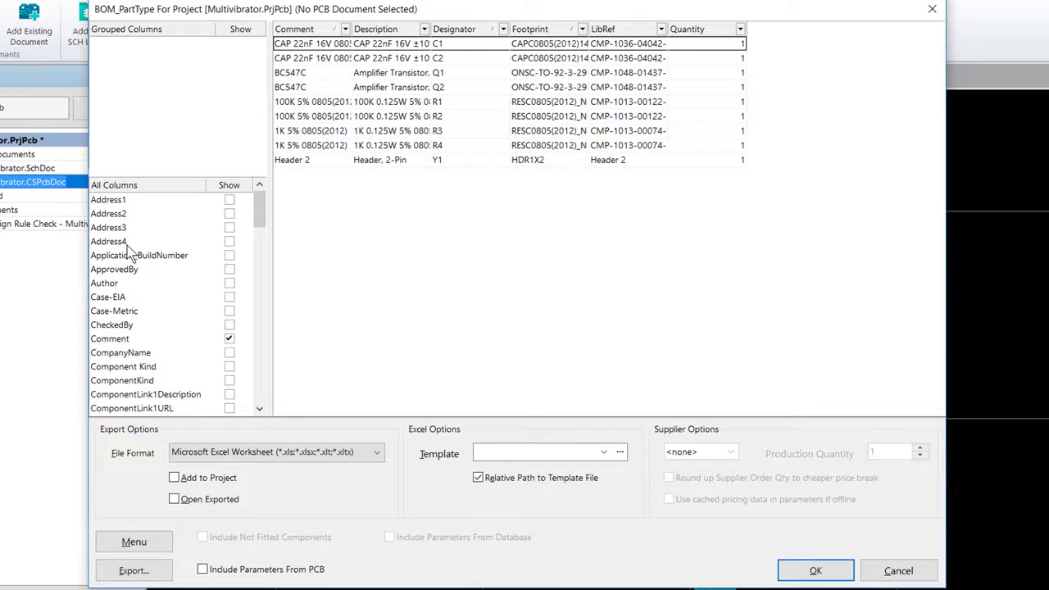
pyautogui.moveTo(117, 338); pyautogui.dragTo(125, 124)
pyautogui.moveTo(127, 54); pyautogui.dragTo(133, 326)
pyautogui.moveTo(389, 31); pyautogui.dragTo(298, 38)
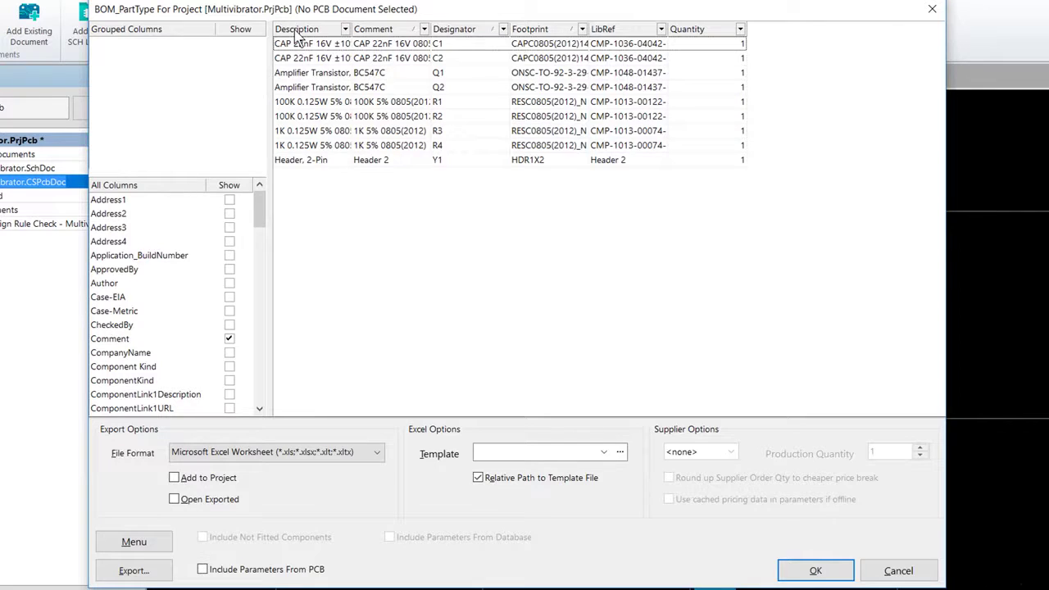
# Step: Sort the BOM rows by designator descending (Y1 to C1) and force columns to fill the grid
pyautogui.click(466, 31)
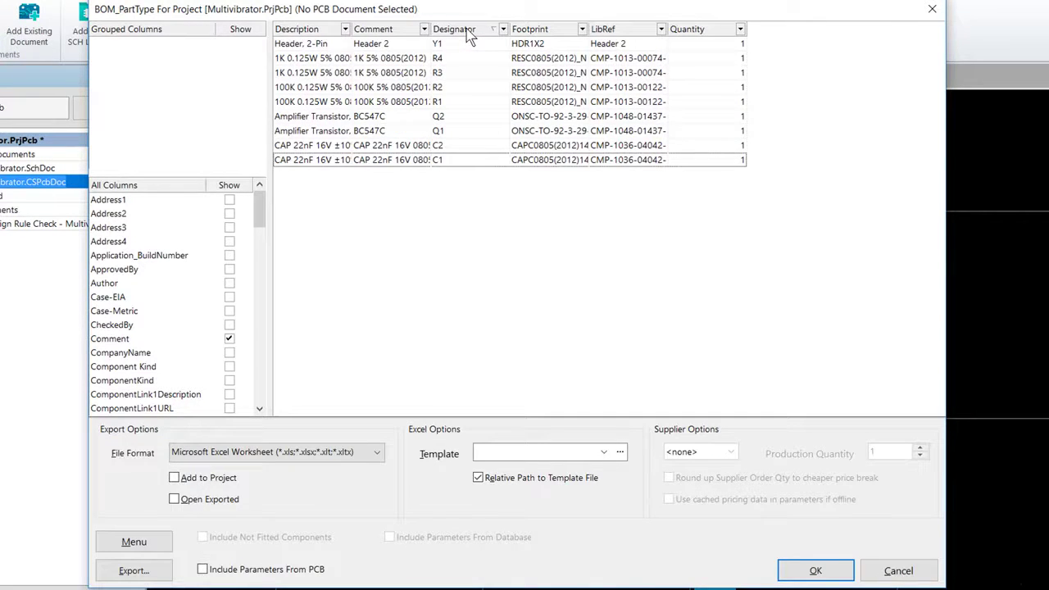
pyautogui.click(345, 29)
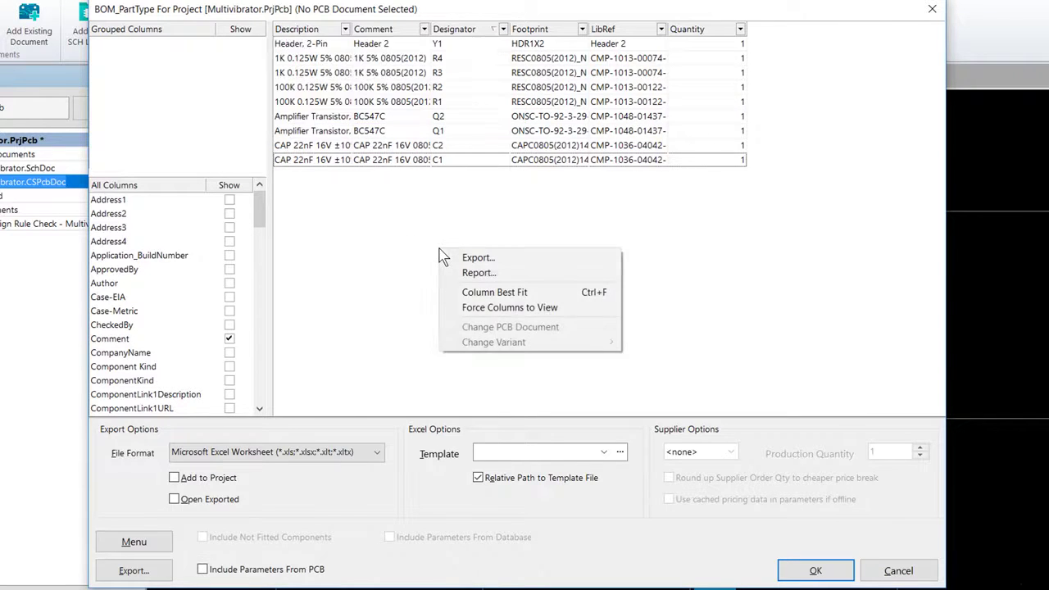
pyautogui.click(493, 311)
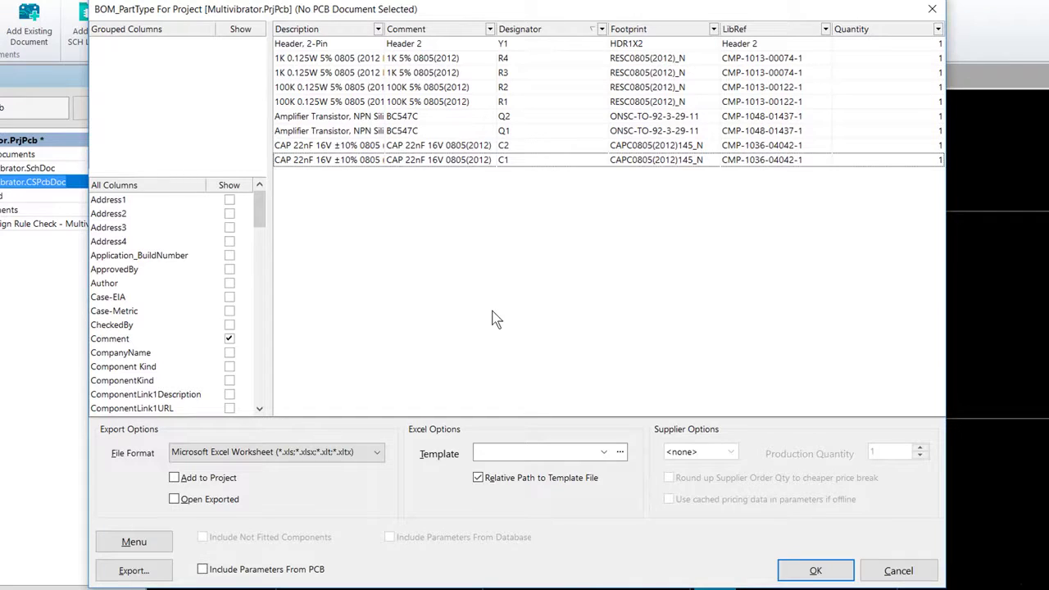
pyautogui.rightClick(494, 316)
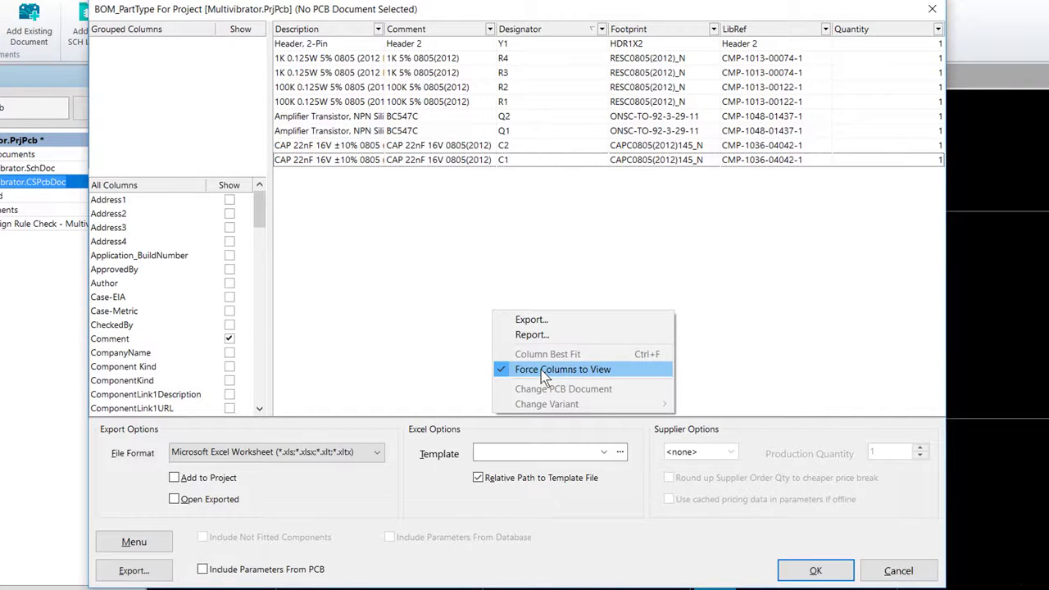
pyautogui.click(442, 337)
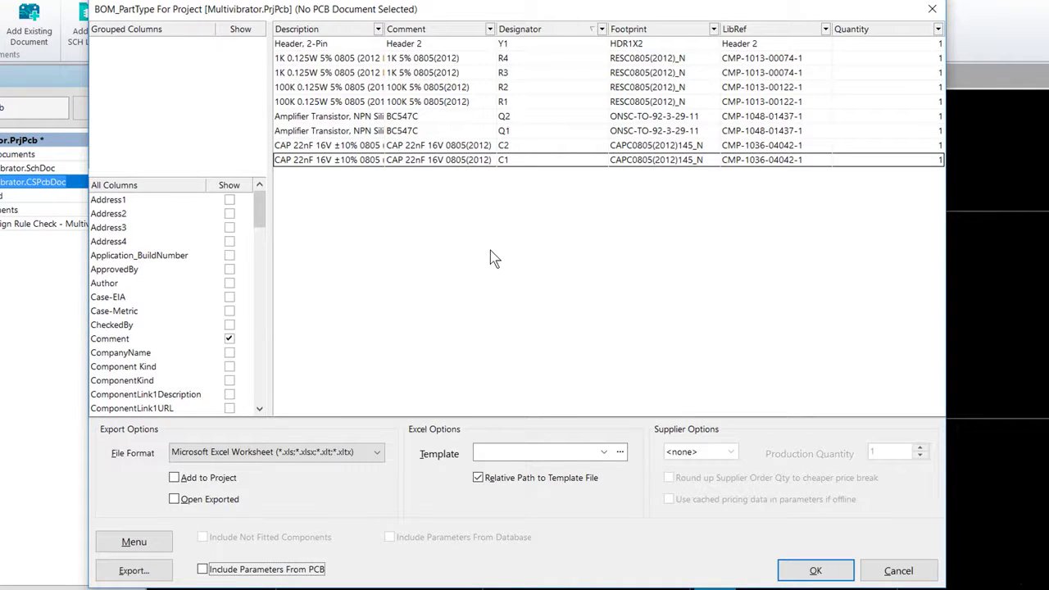
# Step: Toggle Include Parameters From PCB back off and show the Excel BOM template list
pyautogui.click(202, 569)
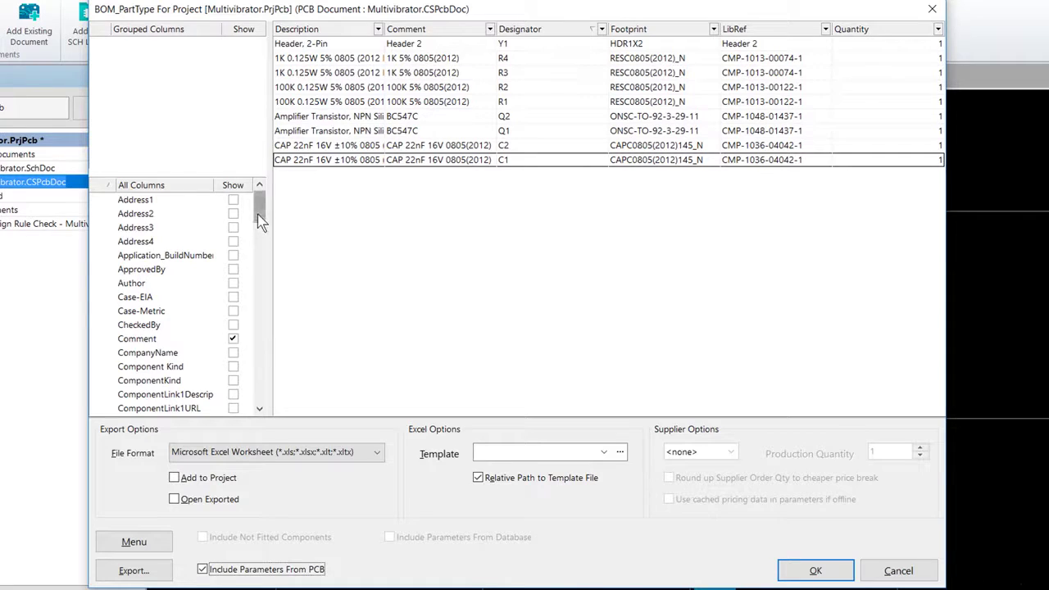
pyautogui.moveTo(257, 214); pyautogui.dragTo(259, 401)
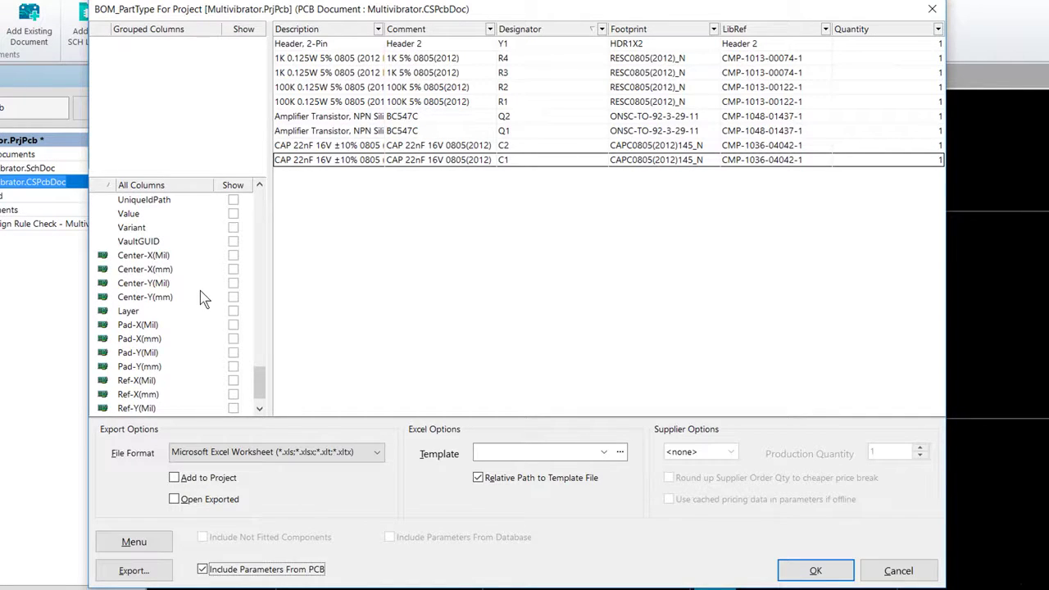
pyautogui.click(203, 569)
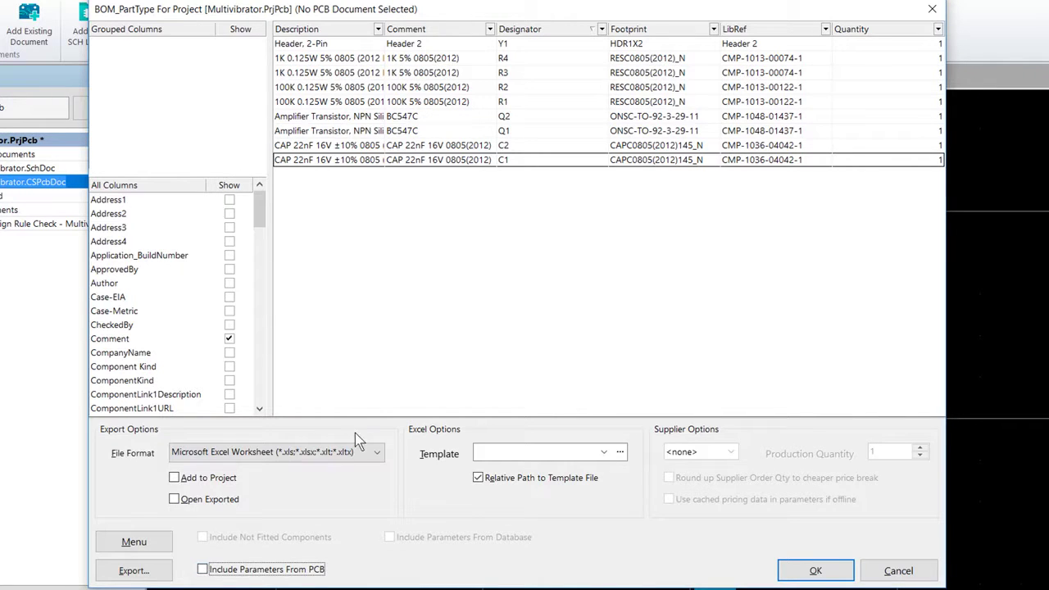
pyautogui.click(605, 452)
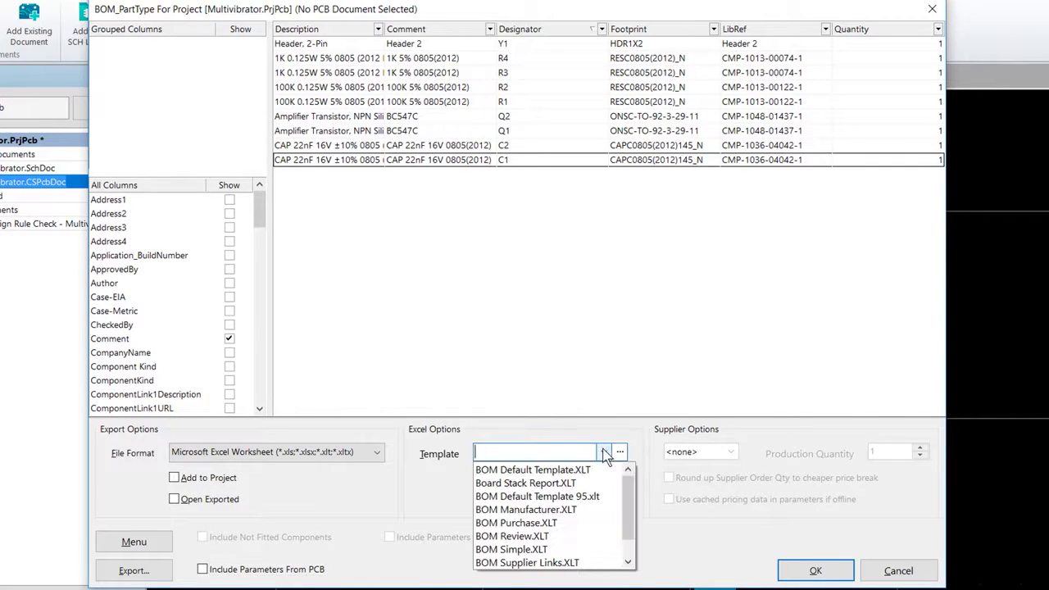
# Step: Pick BOM Default Template.XLT as the Excel template and confirm the BOM settings
pyautogui.click(564, 473)
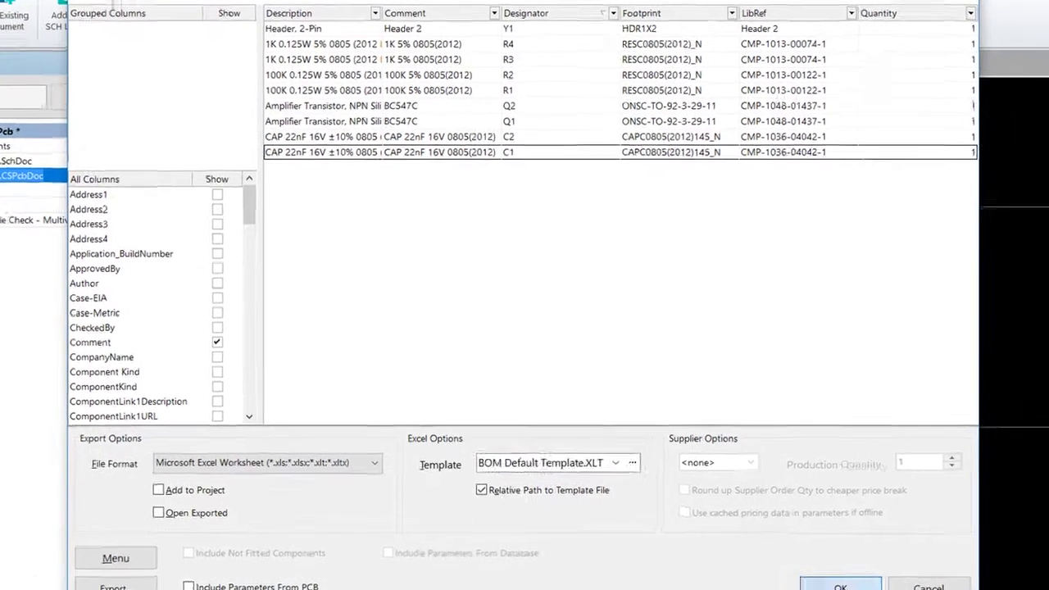
pyautogui.click(816, 570)
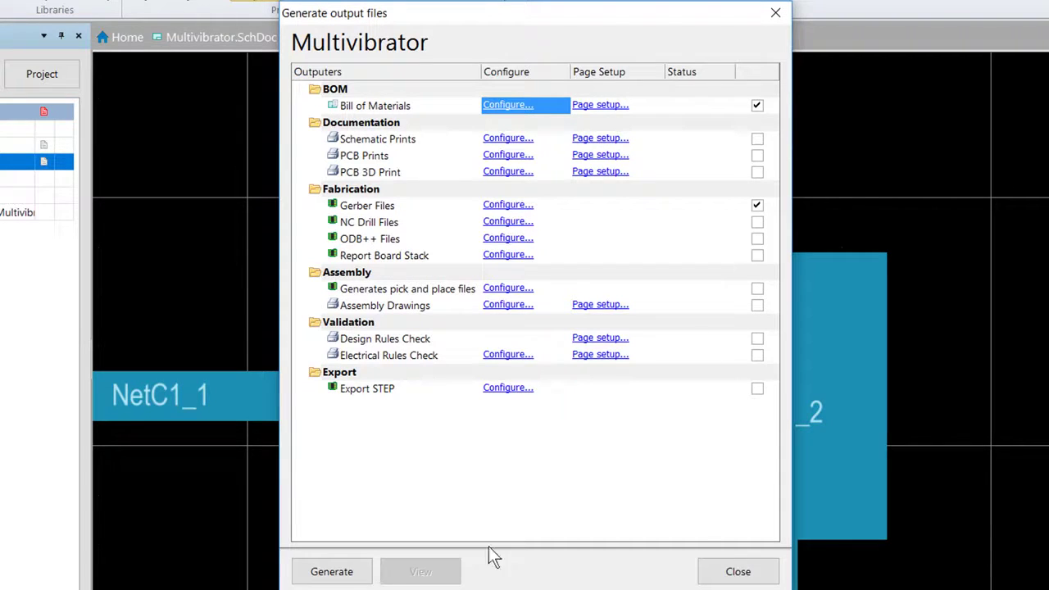
# Step: Generate the BOM and Gerber outputs so both report Passed
pyautogui.click(331, 574)
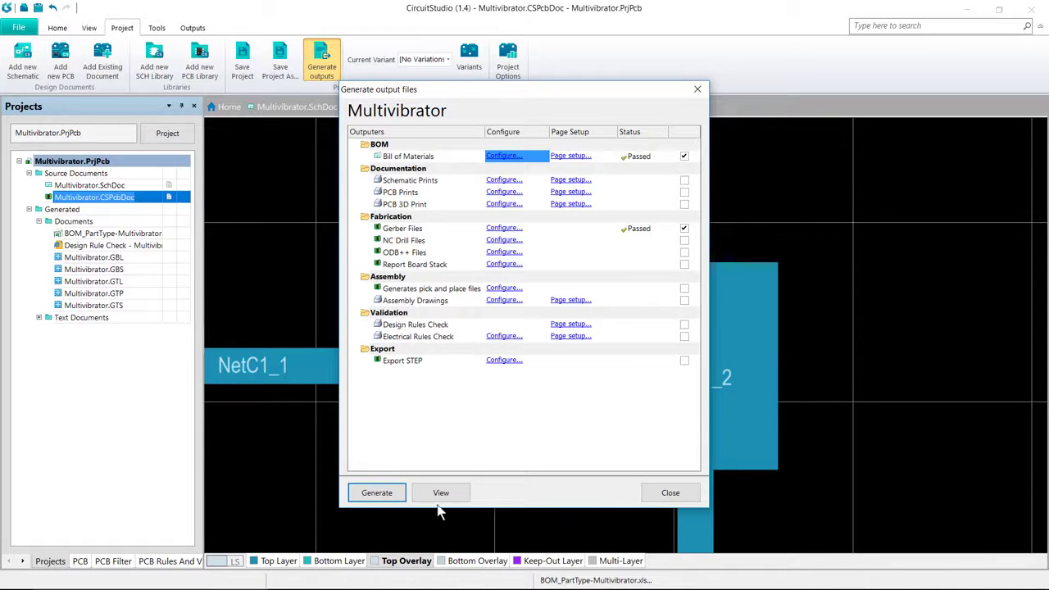
# Step: Check the project's Output Path in Project Options, then open the Multivibrator folder in File Explorer
pyautogui.click(669, 494)
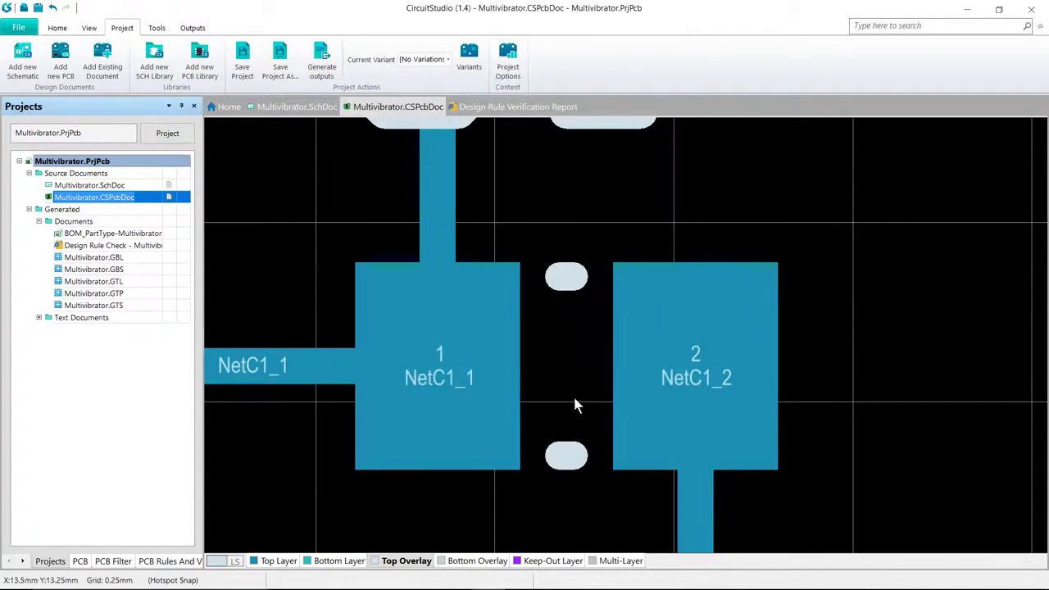
pyautogui.click(509, 65)
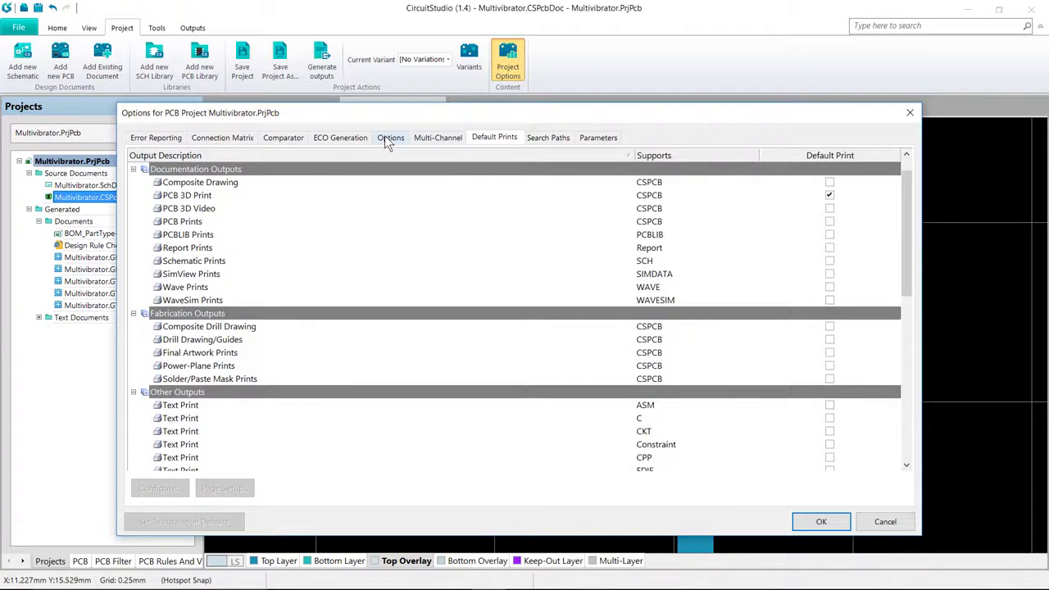
pyautogui.click(390, 138)
pyautogui.doubleClick(539, 162)
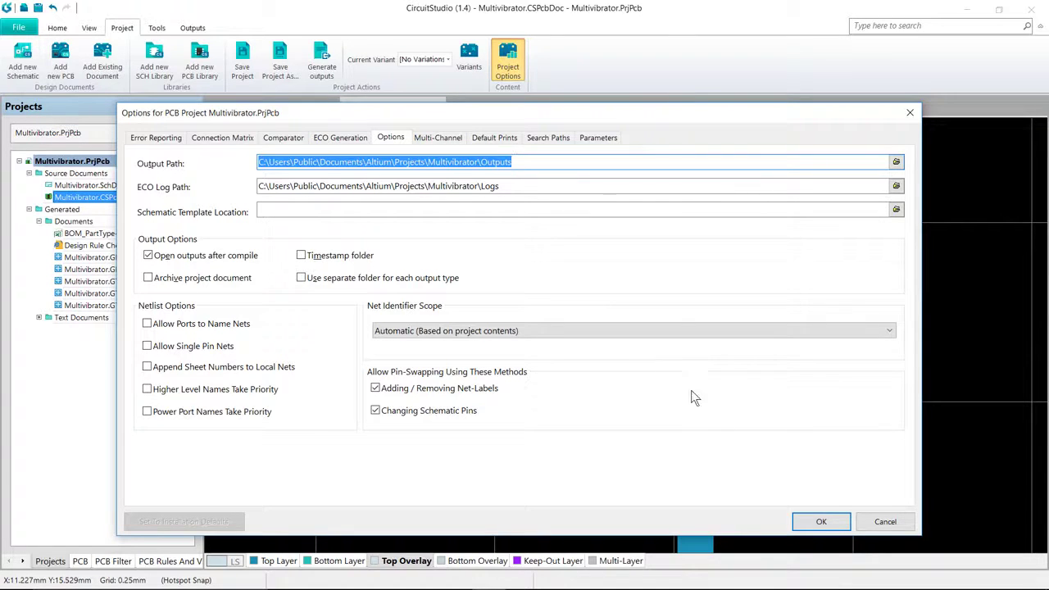
pyautogui.click(821, 522)
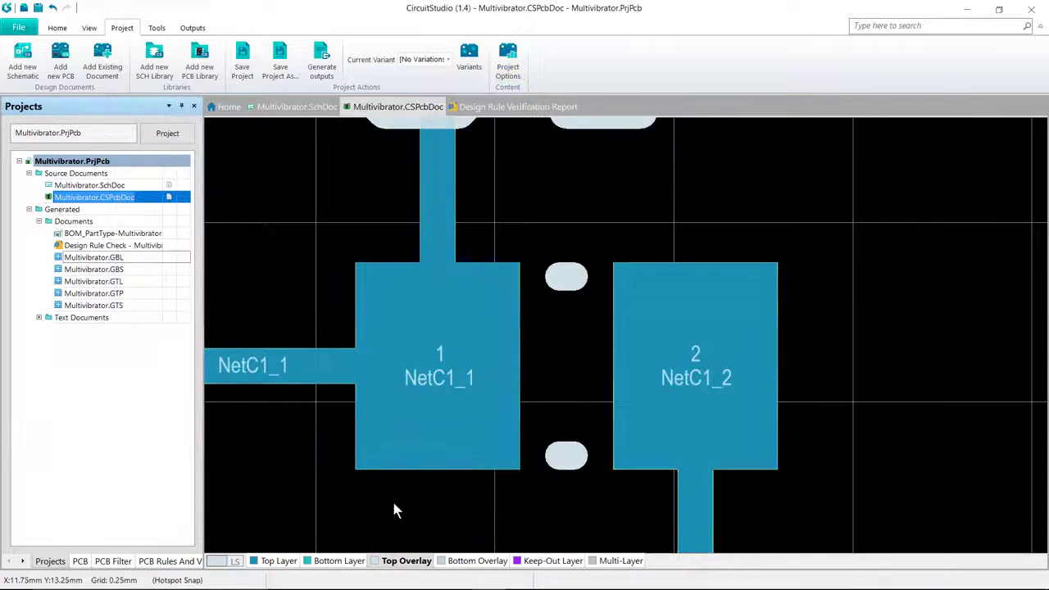
pyautogui.click(386, 576)
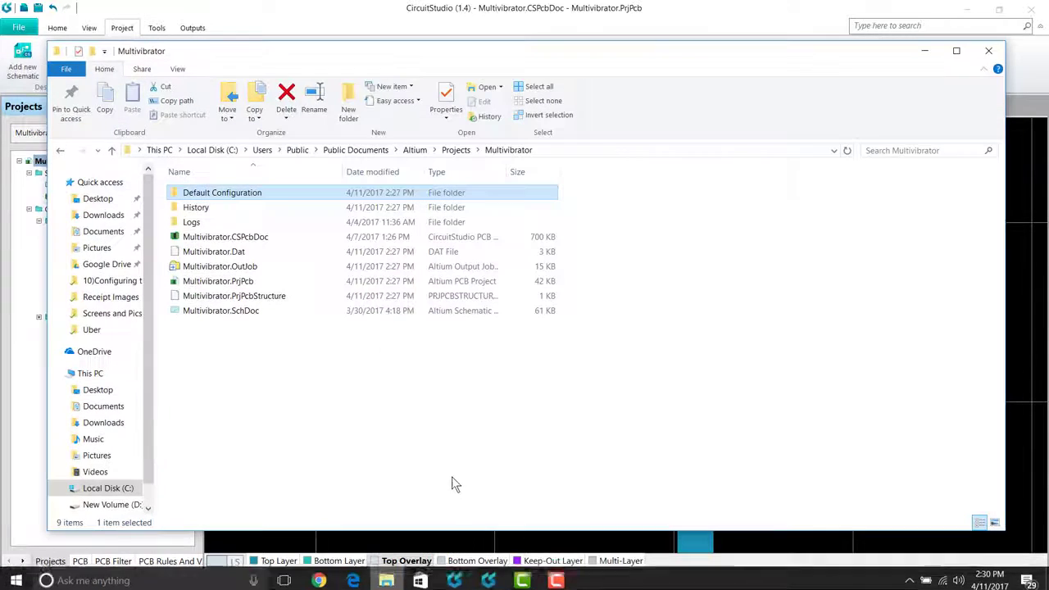
# Step: Browse Default Configuration > Outputs > Gerber to check files, then return to Default Configuration
pyautogui.doubleClick(224, 197)
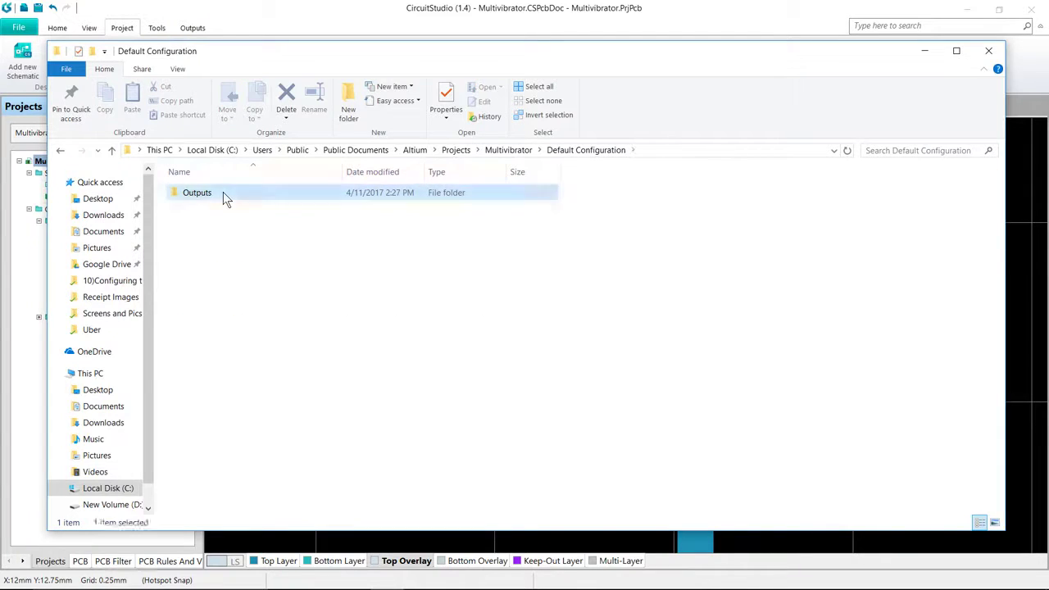
pyautogui.doubleClick(218, 195)
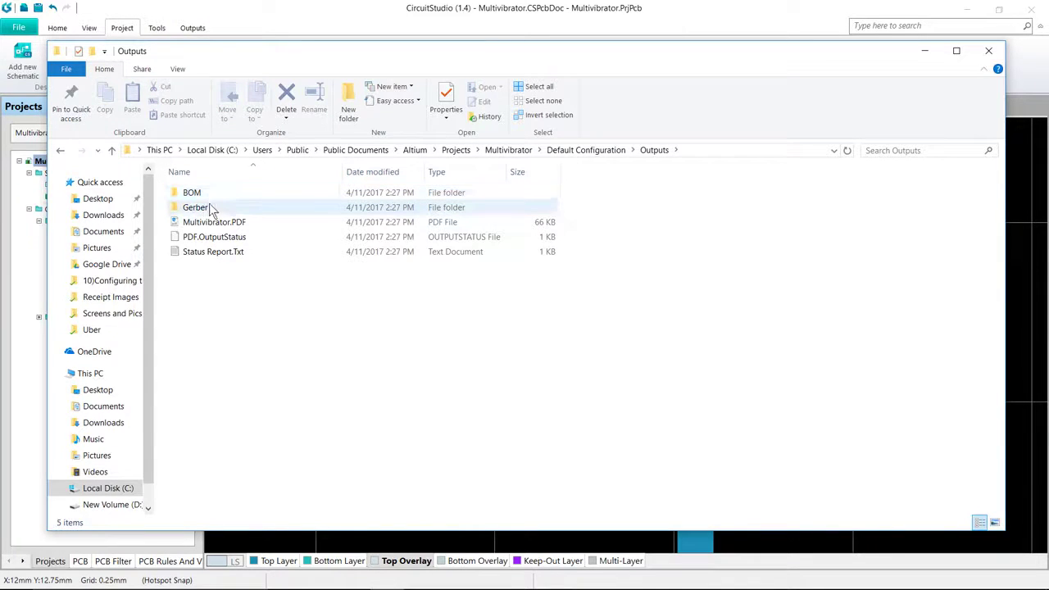
pyautogui.doubleClick(209, 206)
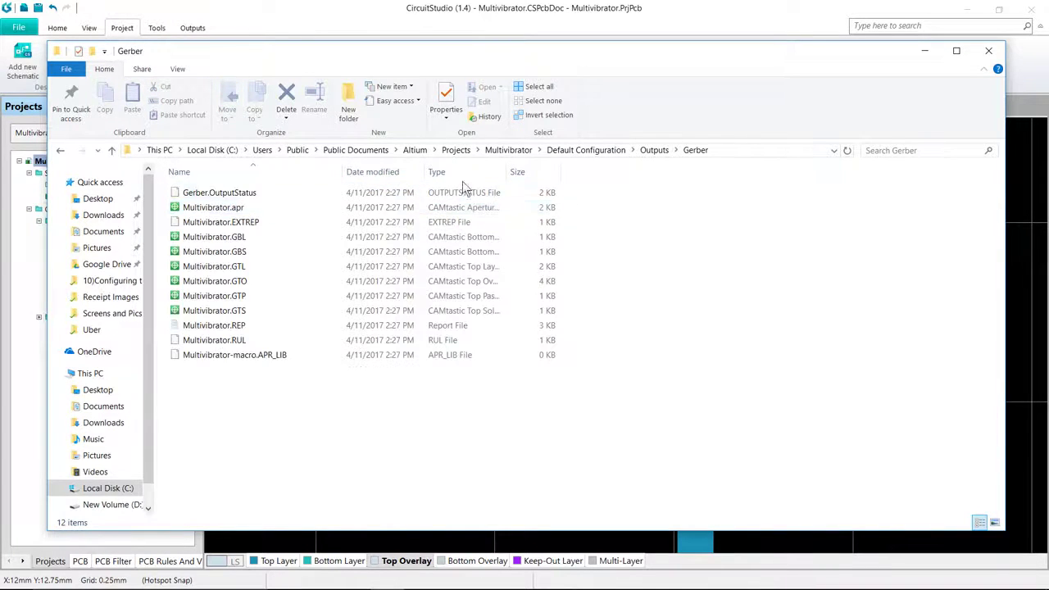
pyautogui.click(654, 150)
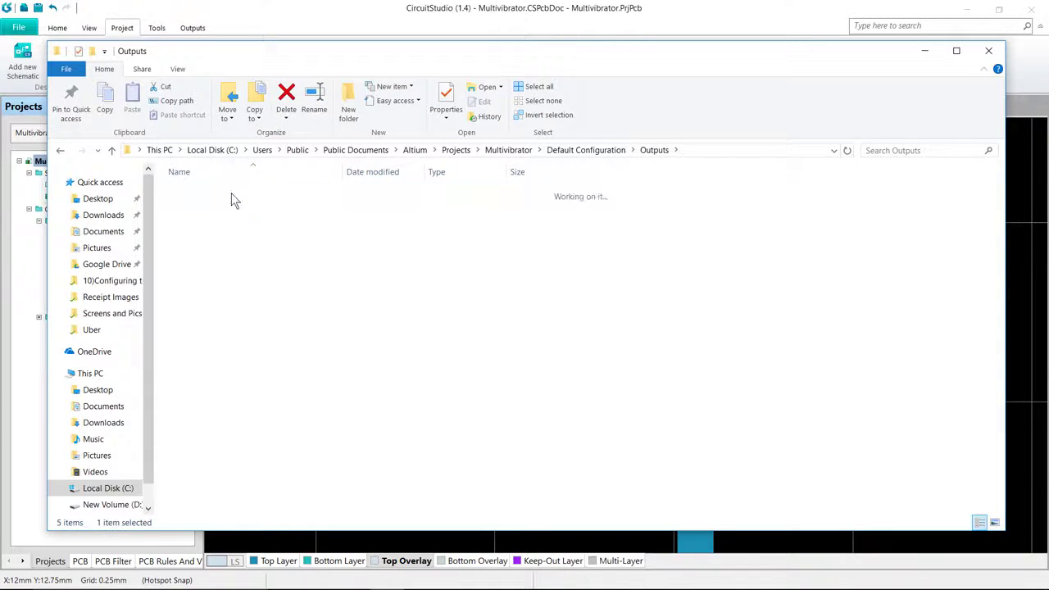
pyautogui.hotkey('alt', 'Up')
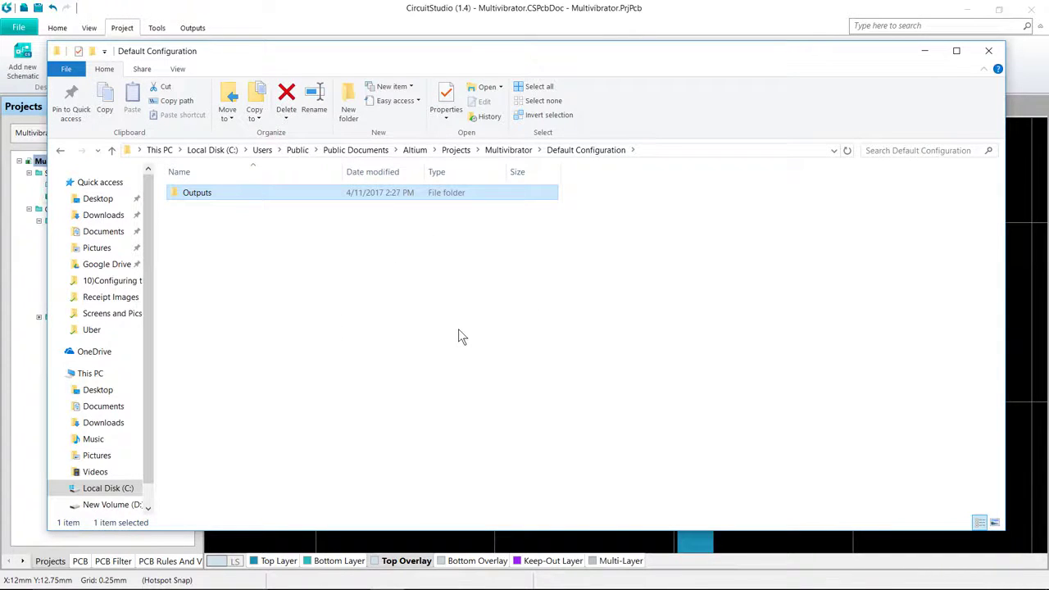